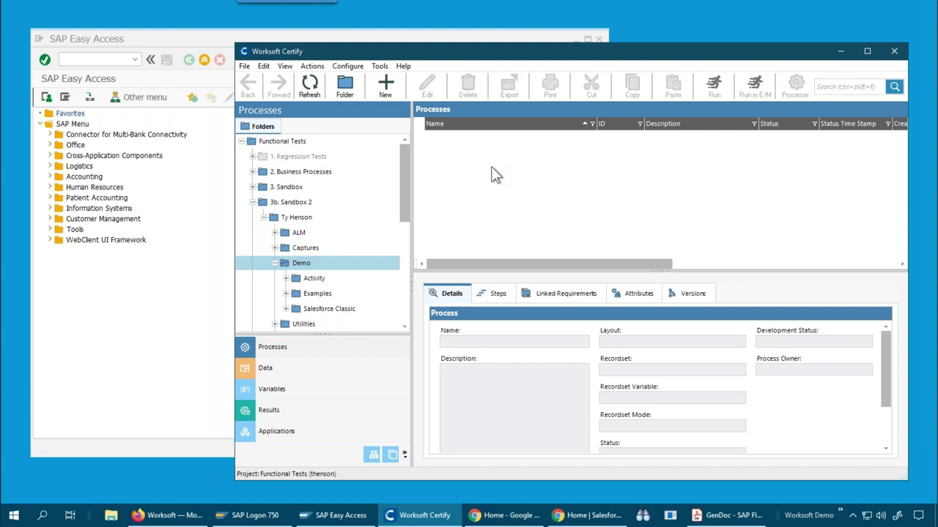
# - Start a new process import using Certify Capture and place the Capture panel beside SAP
pyautogui.rightClick(492, 168)
pyautogui.moveTo(522, 290)
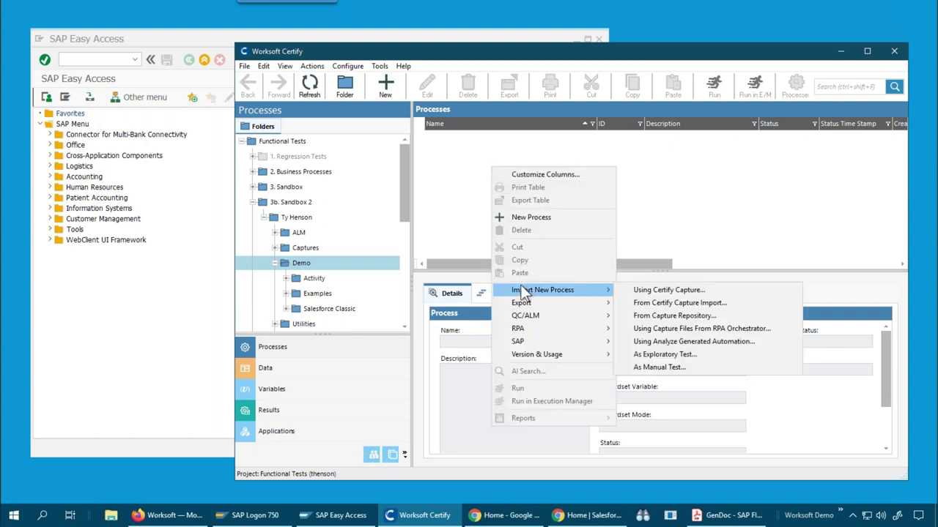
pyautogui.click(656, 290)
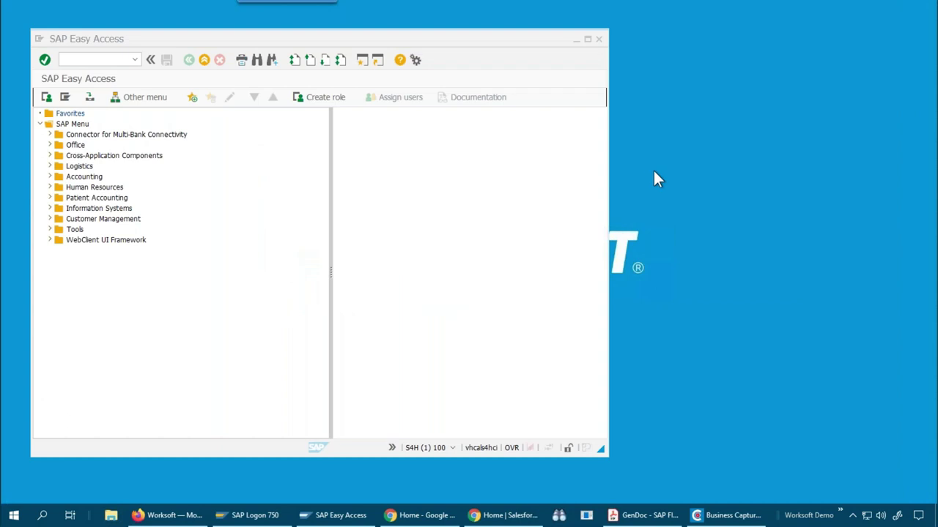
pyautogui.click(747, 517)
pyautogui.moveTo(231, 97); pyautogui.dragTo(772, 34)
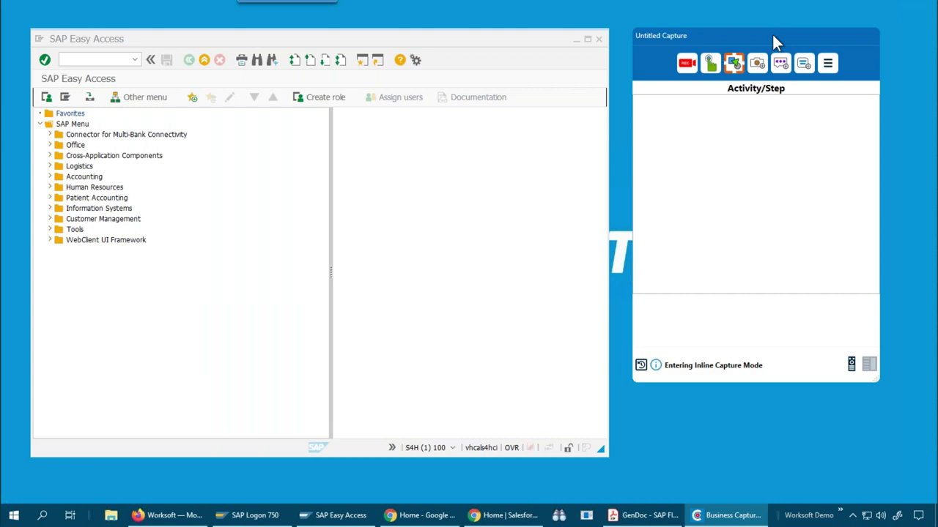
# - Start recording and run the VA01 sales order transaction
pyautogui.click(687, 63)
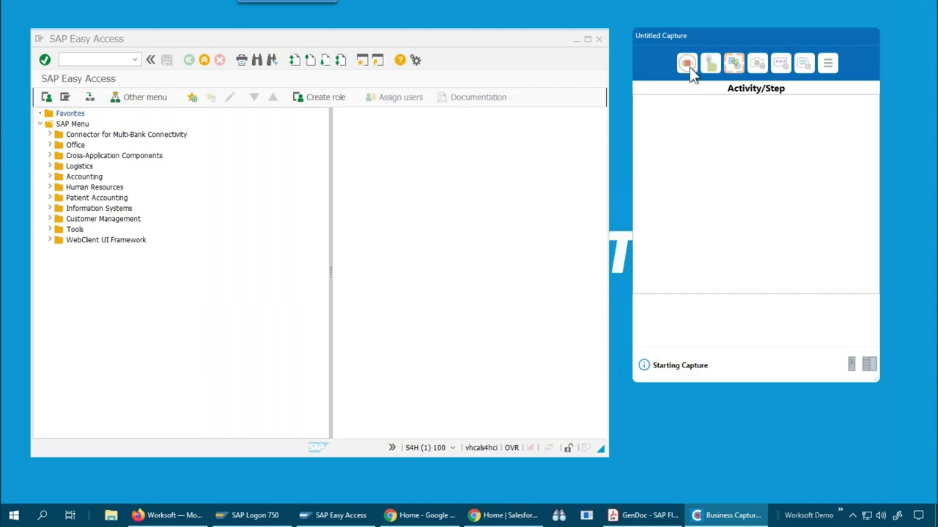
pyautogui.click(101, 60)
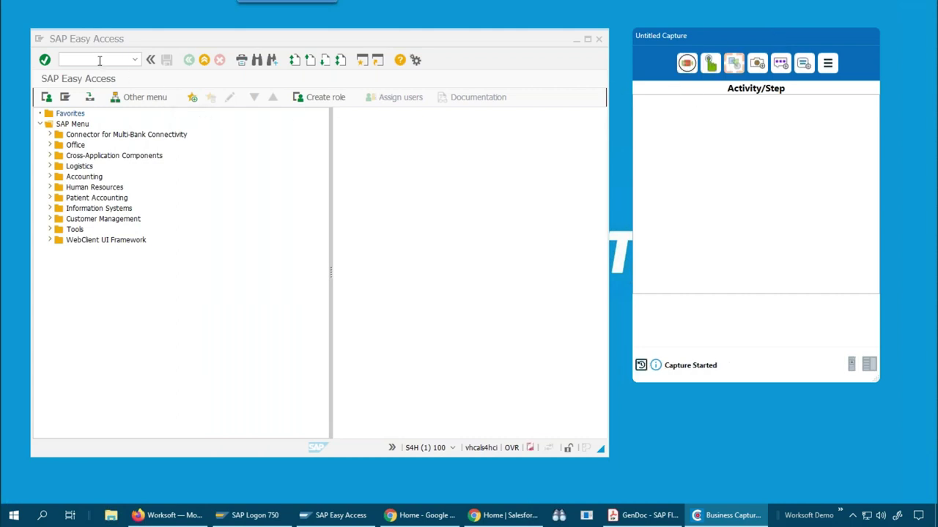
pyautogui.write('/')
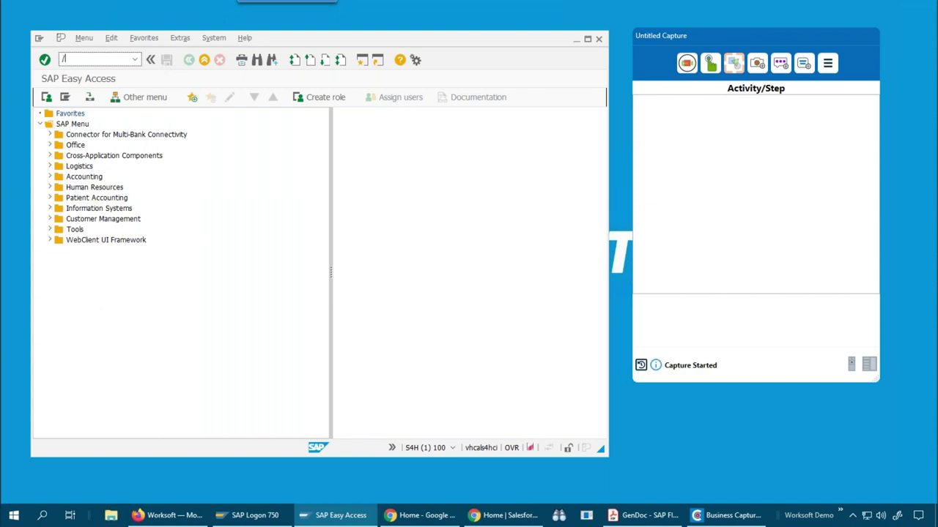
pyautogui.write('nVA01')
pyautogui.press('Return')
# - Enter order type or, sales org 1710, channel 10, division 00, then pause capture
pyautogui.write('or')
pyautogui.press('Tab')
pyautogui.write('1710')
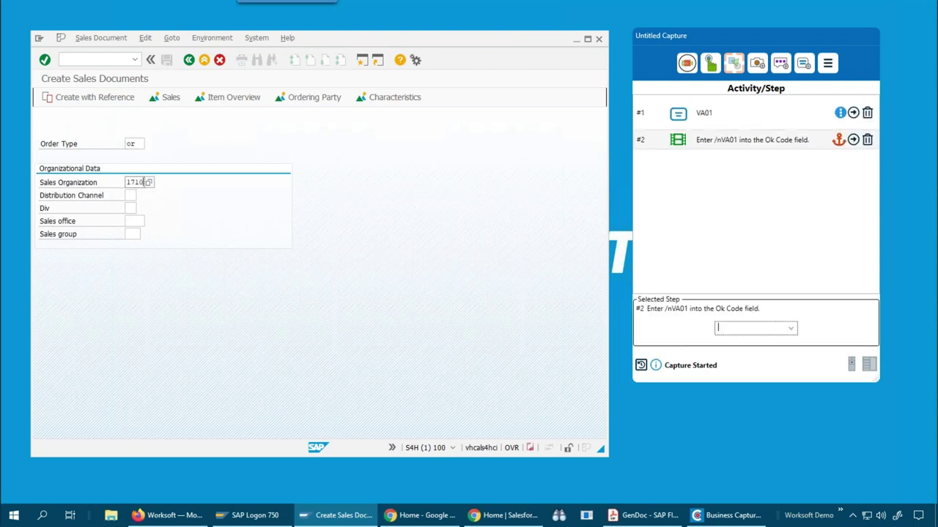
pyautogui.press('Tab')
pyautogui.write('10')
pyautogui.press('Tab')
pyautogui.write('00')
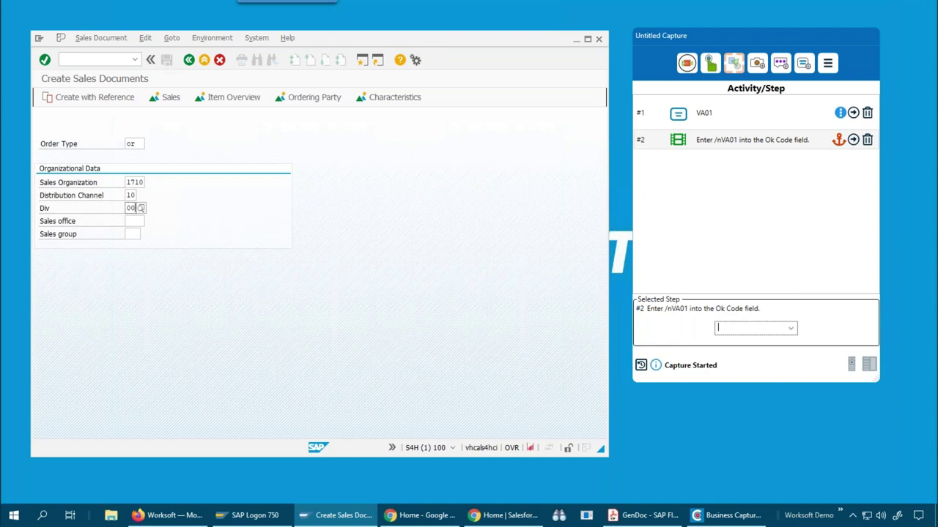
pyautogui.click(683, 64)
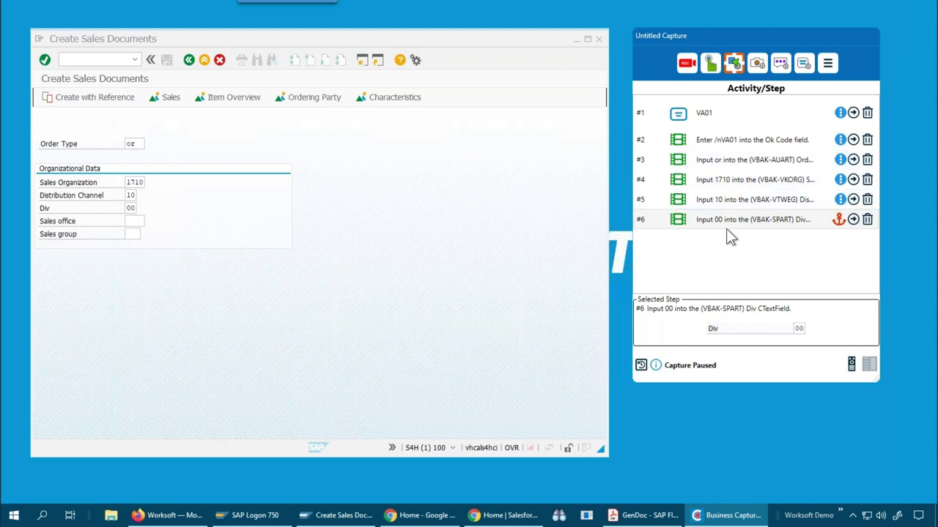
# - Resume recording, run VL01N, enter shipping point 1710, then pause capture
pyautogui.click(687, 66)
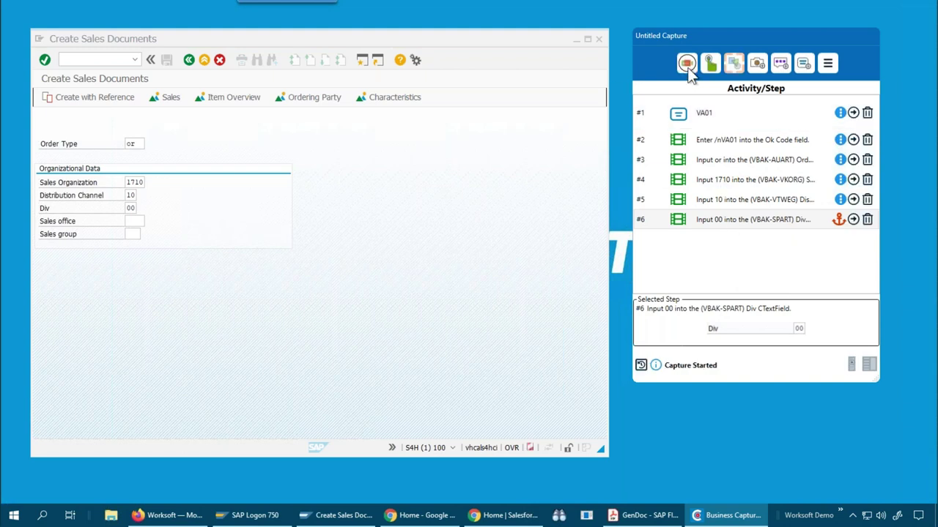
pyautogui.click(97, 57)
pyautogui.write('/n')
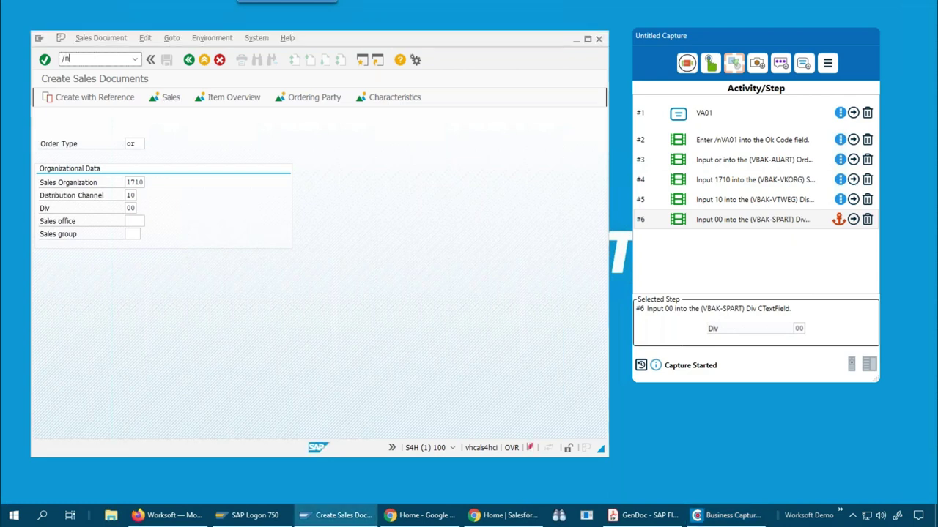
pyautogui.write('VL01n')
pyautogui.press('Return')
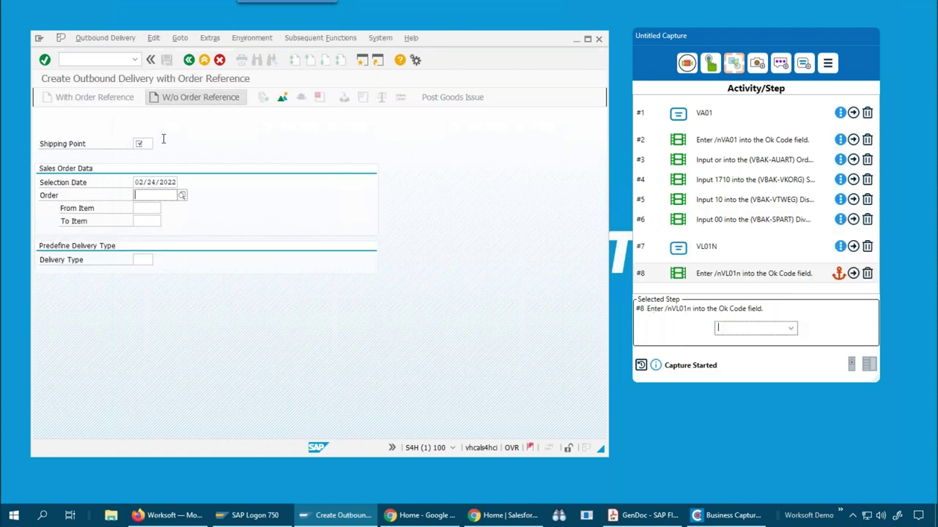
pyautogui.click(151, 144)
pyautogui.write('1710')
pyautogui.press('Tab')
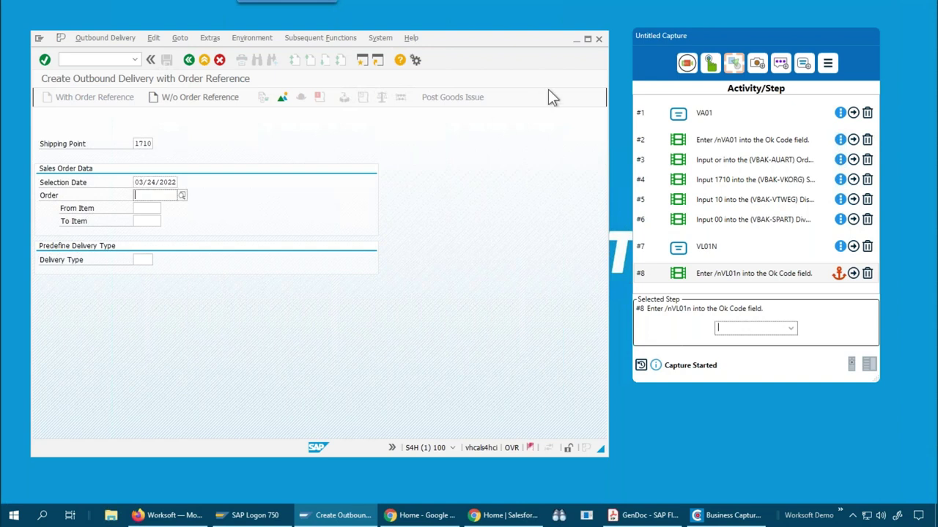
pyautogui.click(692, 65)
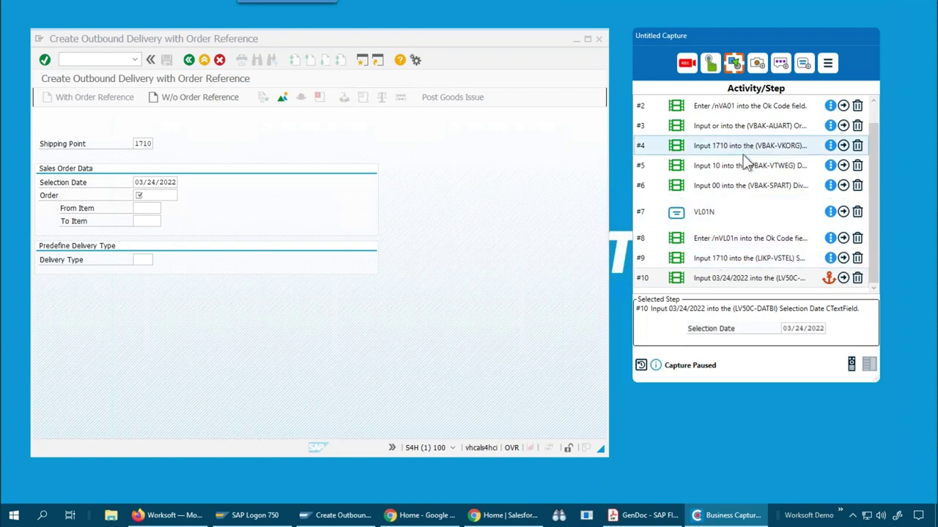
# - Save the capture inline and import it into Certify as a process named 'Capture'
pyautogui.click(826, 64)
pyautogui.click(709, 172)
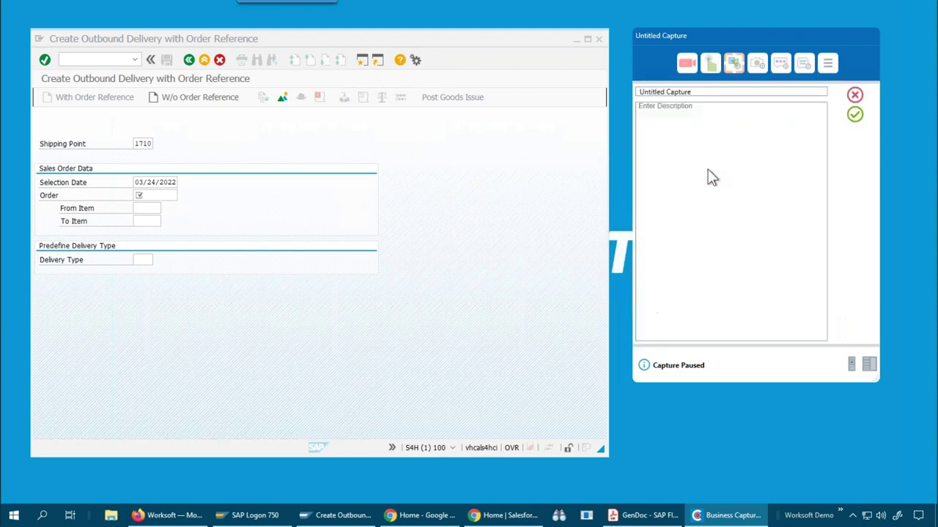
pyautogui.click(855, 115)
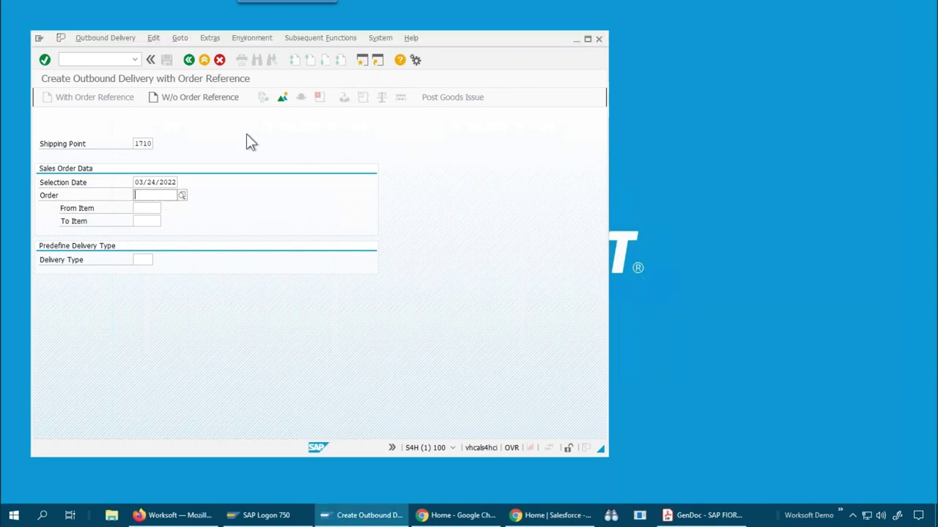
pyautogui.click(207, 112)
pyautogui.write('Capt')
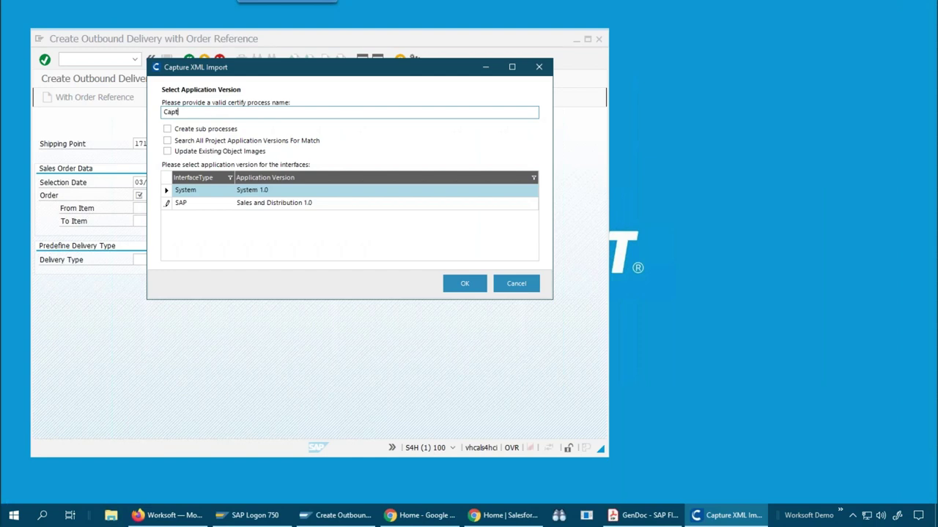
pyautogui.write('ure')
pyautogui.click(472, 287)
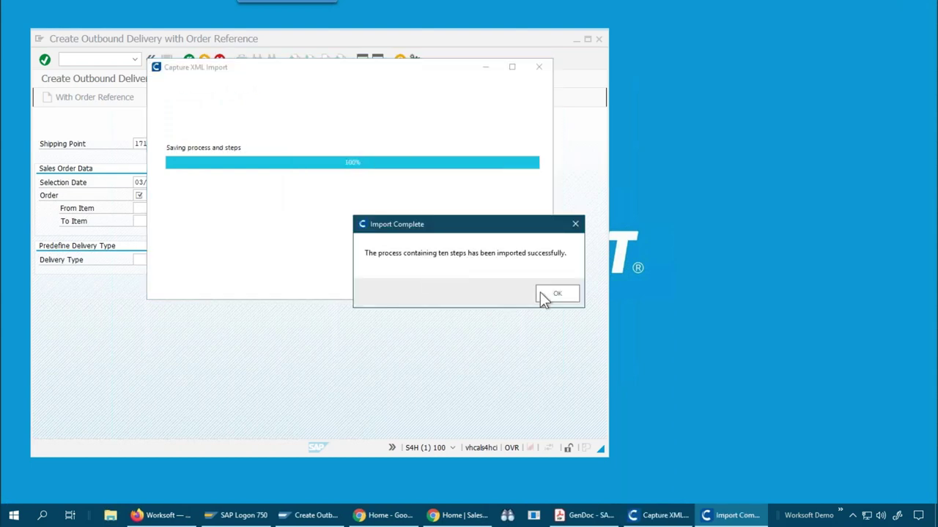
pyautogui.click(551, 294)
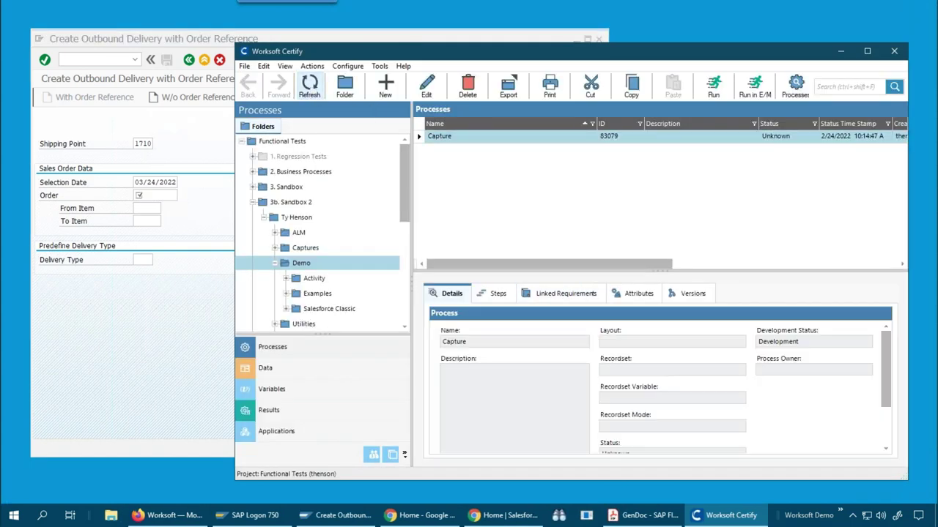
# - Open the Capture process's Steps grid, enlarged to show all ten steps from VA01 onward
pyautogui.click(309, 84)
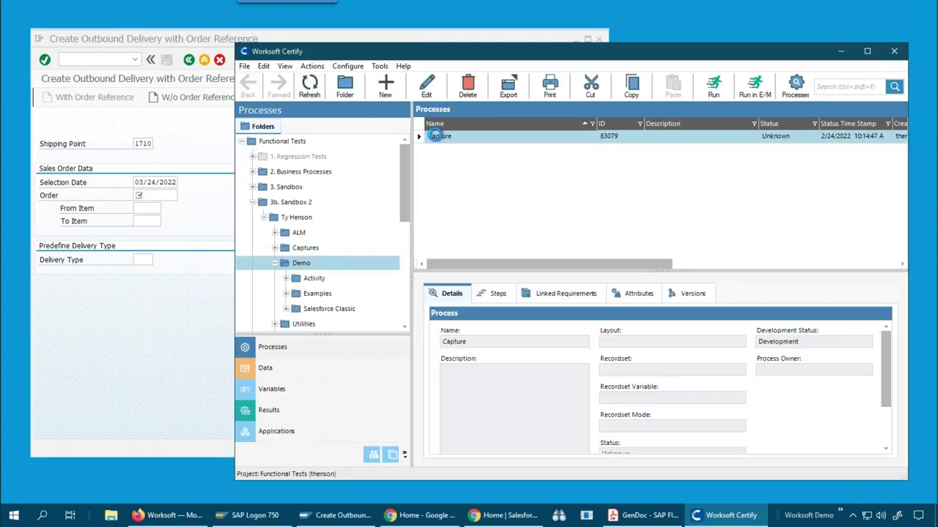
pyautogui.click(454, 135)
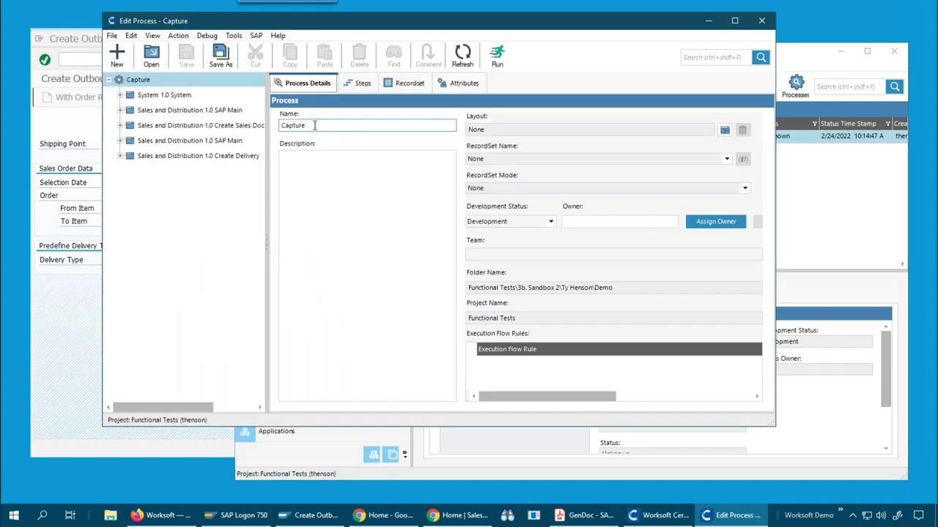
pyautogui.click(366, 84)
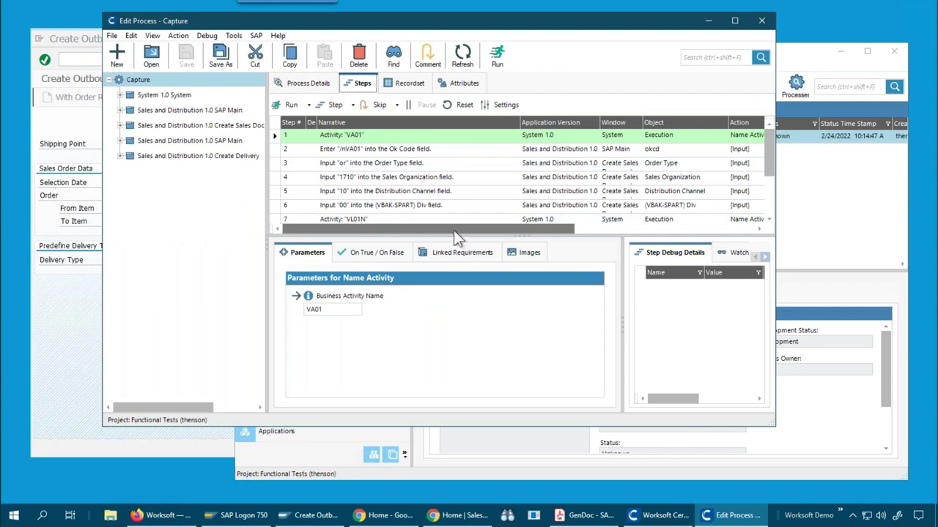
pyautogui.moveTo(459, 247); pyautogui.dragTo(446, 301)
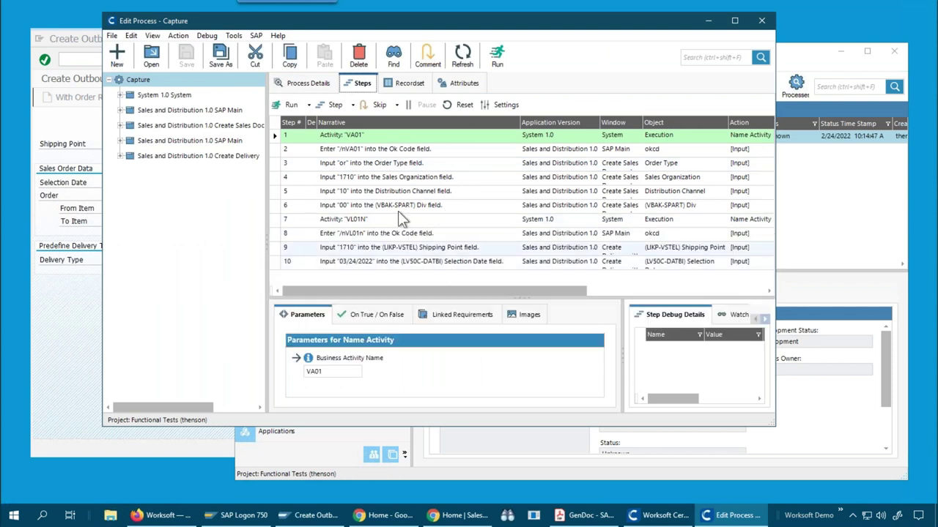
pyautogui.click(366, 137)
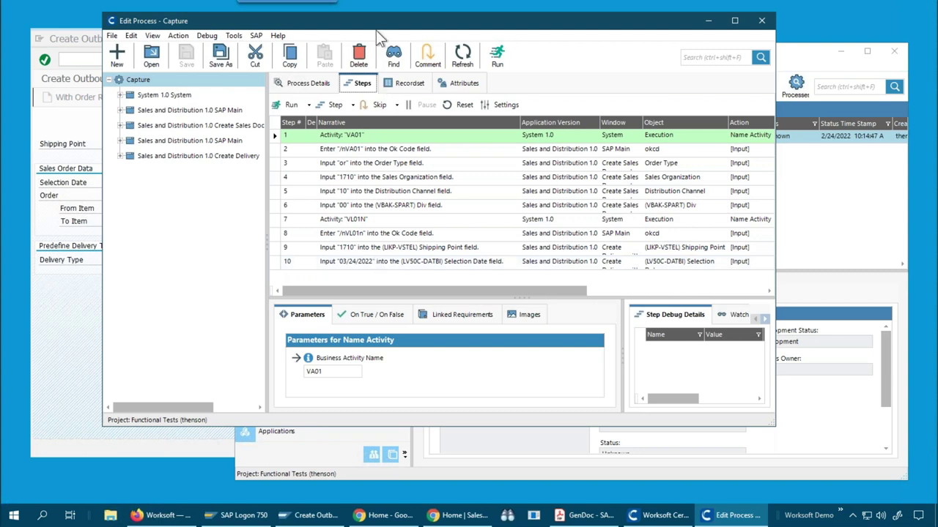
pyautogui.moveTo(385, 26); pyautogui.dragTo(496, 25)
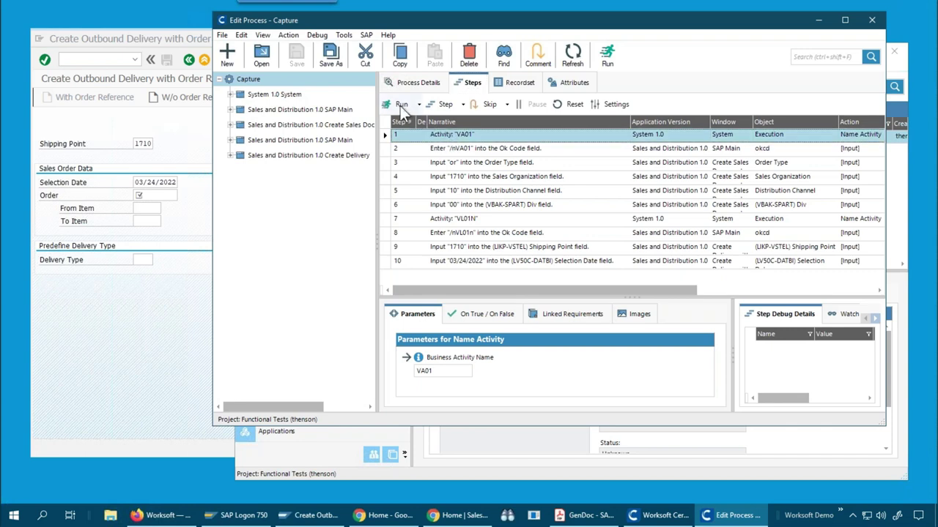
# - Run the Capture process until all ten steps pass
pyautogui.click(402, 105)
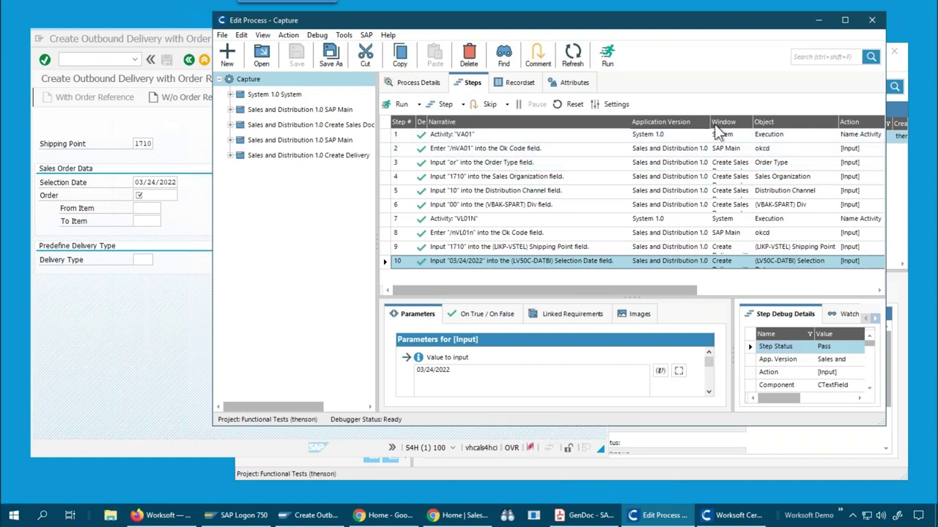
pyautogui.moveTo(637, 24); pyautogui.dragTo(616, 24)
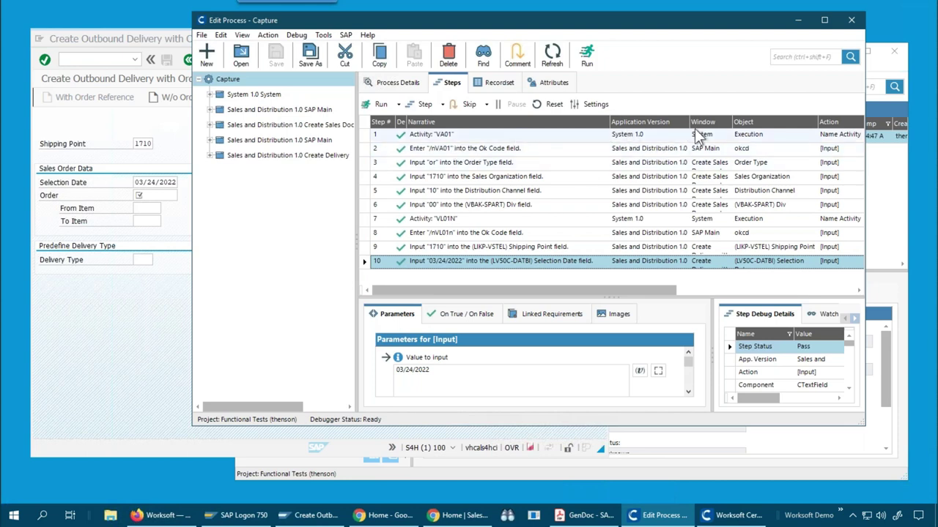
# - Keep [Input] as the Order Type step's action, then minimize the remote session
pyautogui.click(757, 121)
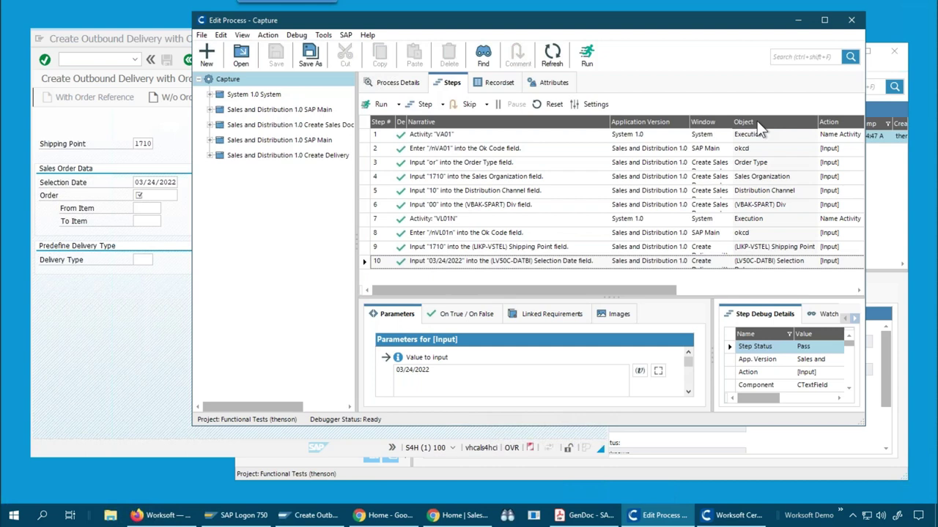
pyautogui.moveTo(661, 288); pyautogui.dragTo(760, 290)
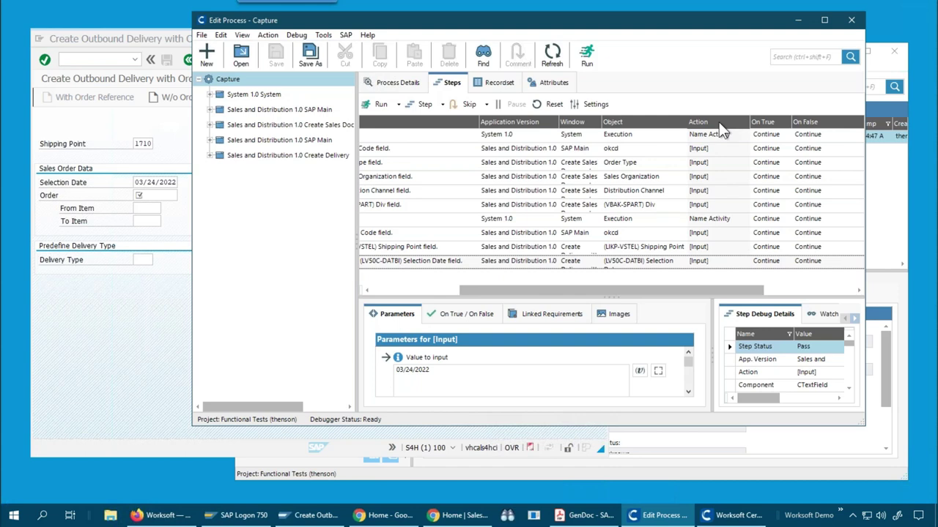
pyautogui.click(744, 163)
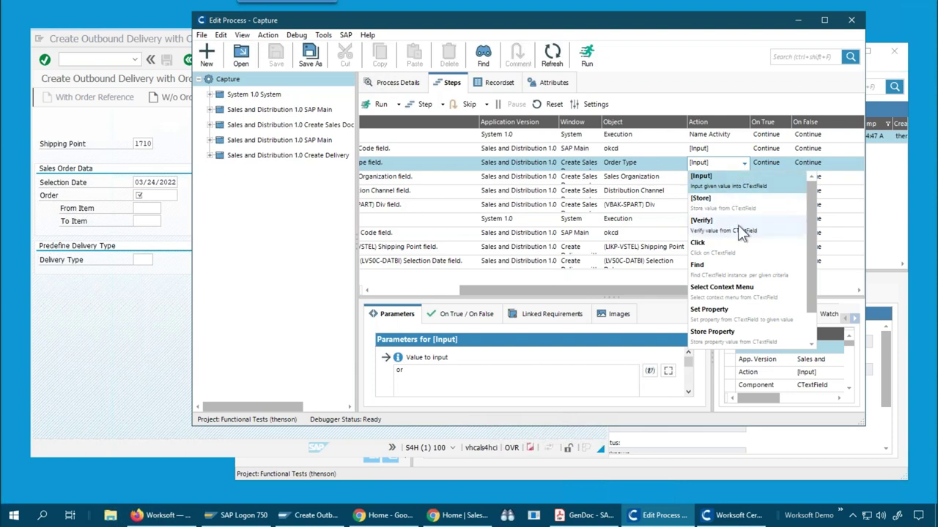
pyautogui.click(526, 275)
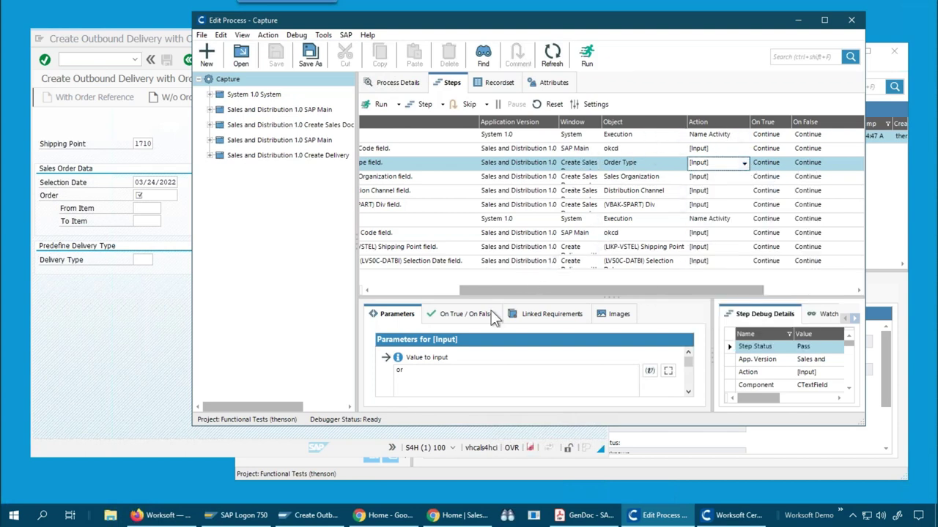
pyautogui.moveTo(488, 287); pyautogui.dragTo(394, 290)
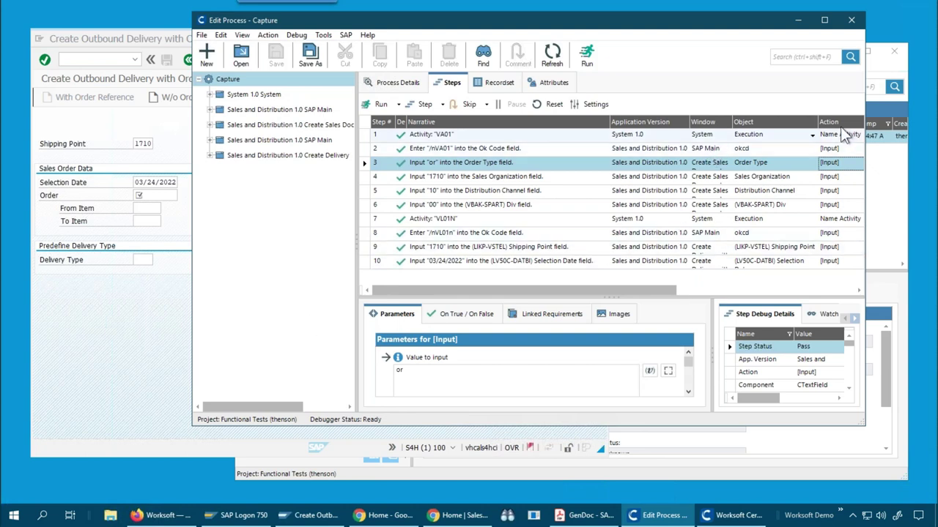
pyautogui.moveTo(524, 9)
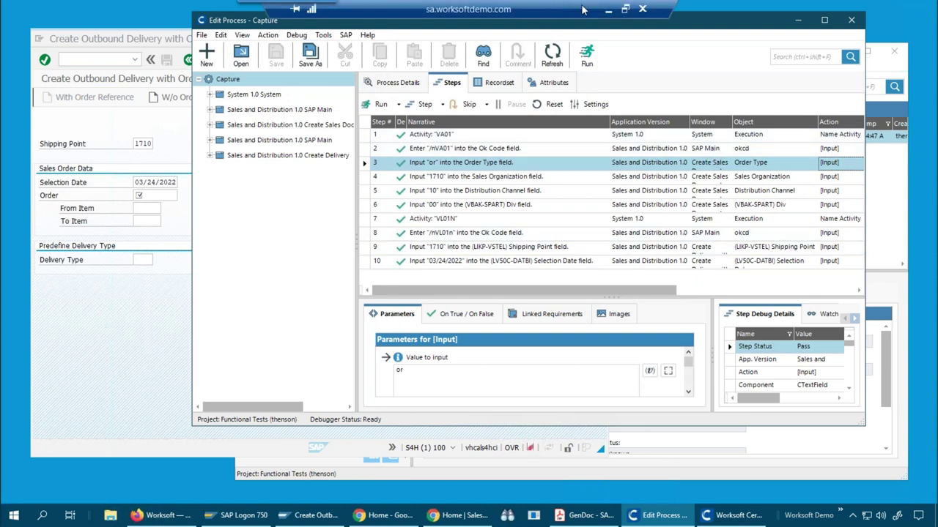
pyautogui.click(608, 11)
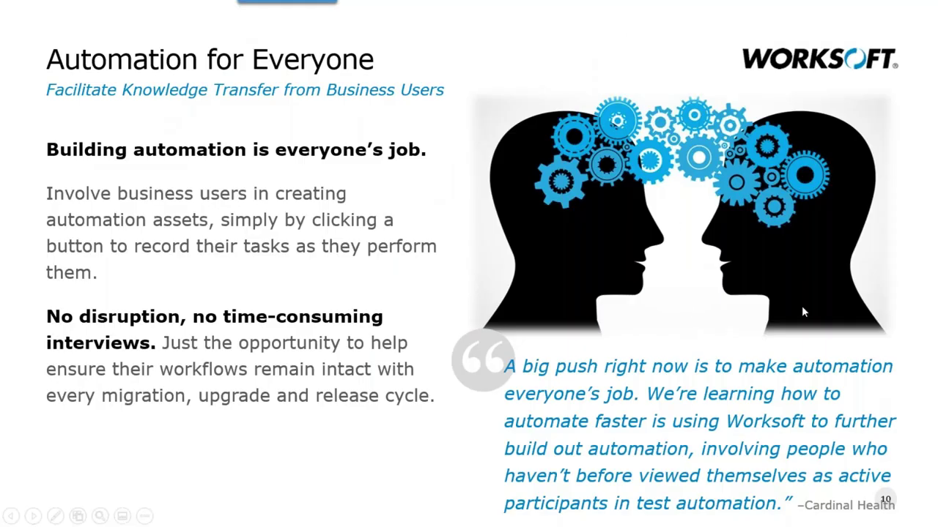
# - Advance to the Self-Healing Automation slide and return to the remote Certify session
pyautogui.press('Right')
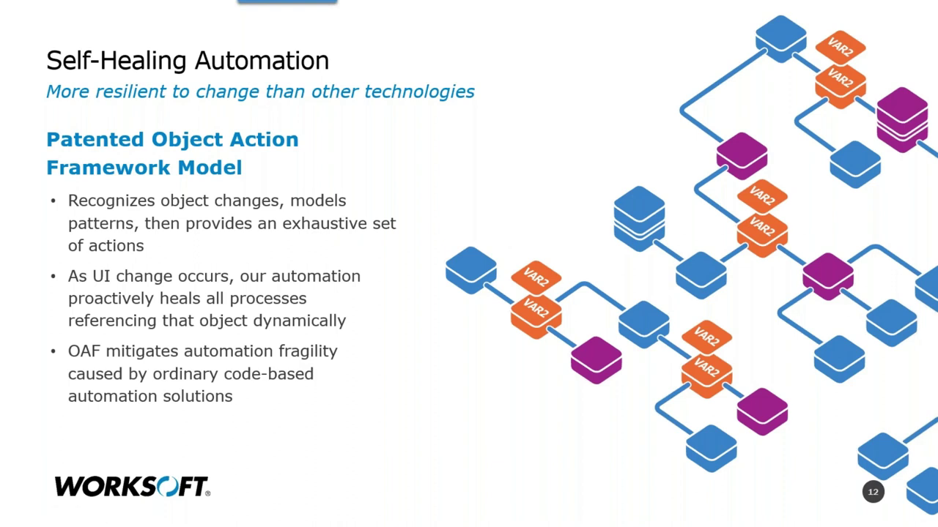
pyautogui.hotkey('alt', 'Tab')
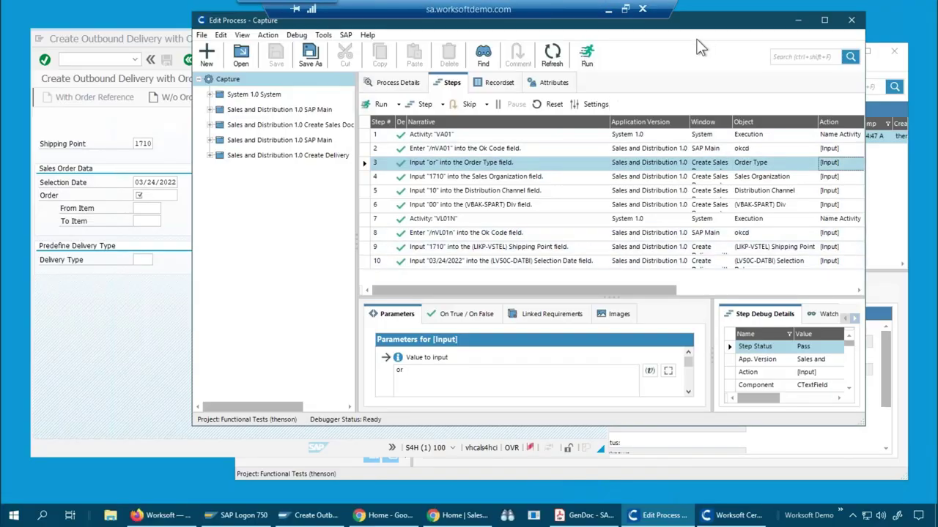
# - Close the Capture process editor and then exit Worksoft Certify
pyautogui.moveTo(717, 26); pyautogui.dragTo(724, 83)
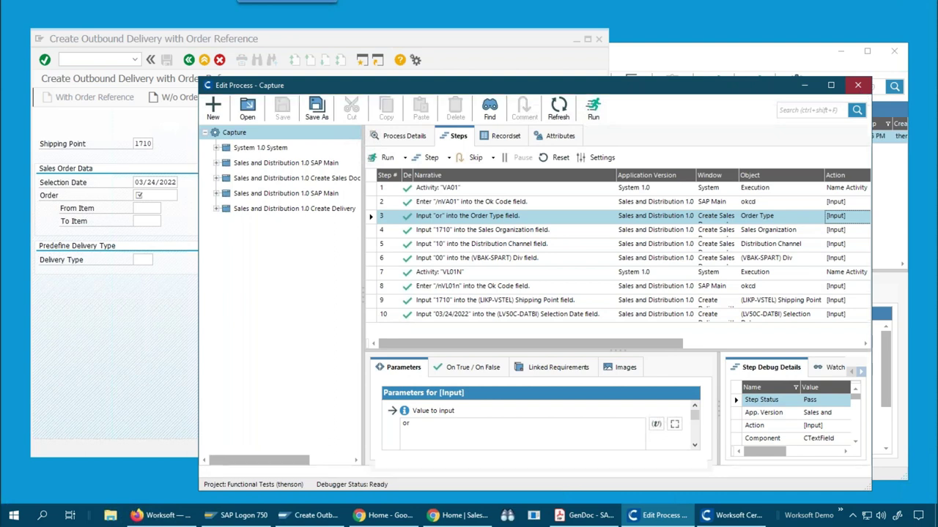
pyautogui.click(857, 88)
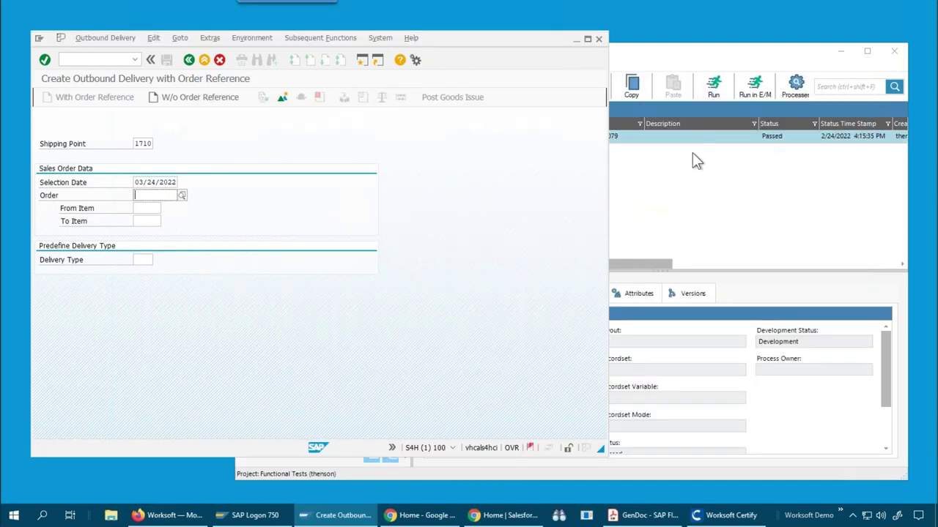
pyautogui.click(892, 55)
pyautogui.click(893, 53)
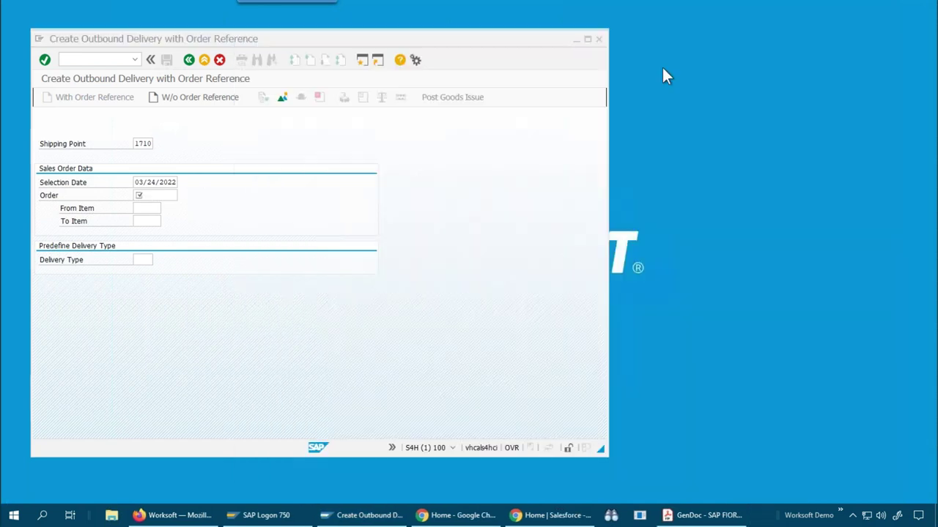
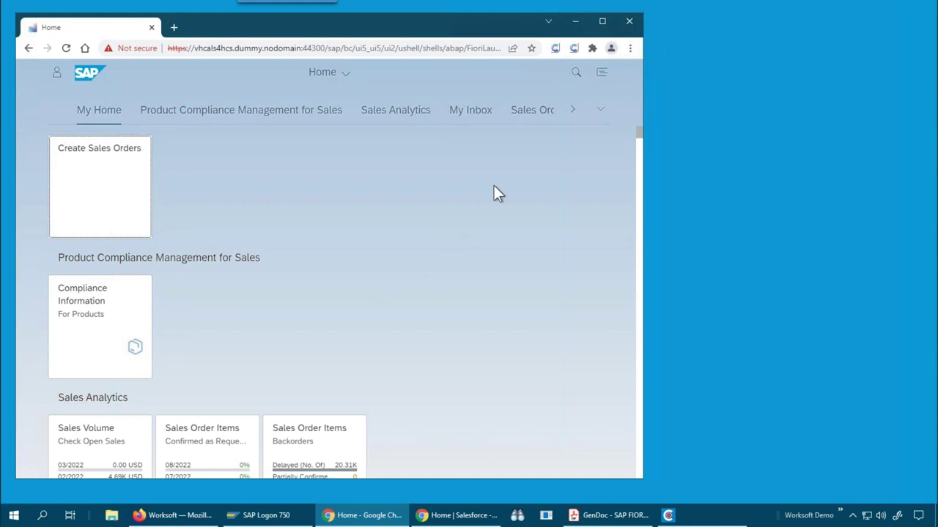
# - Launch Worksoft Business Capture and place its panel to the right of the browser
pyautogui.click(705, 513)
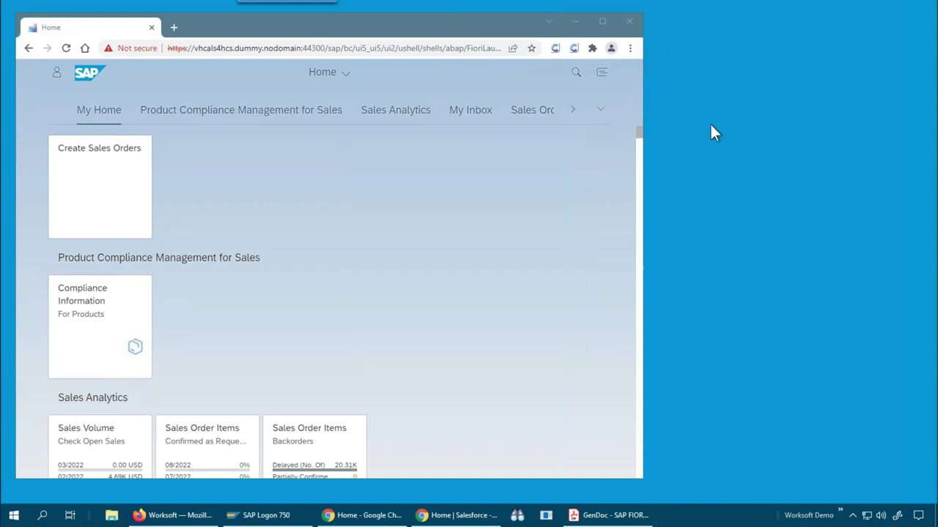
pyautogui.moveTo(205, 99); pyautogui.dragTo(770, 64)
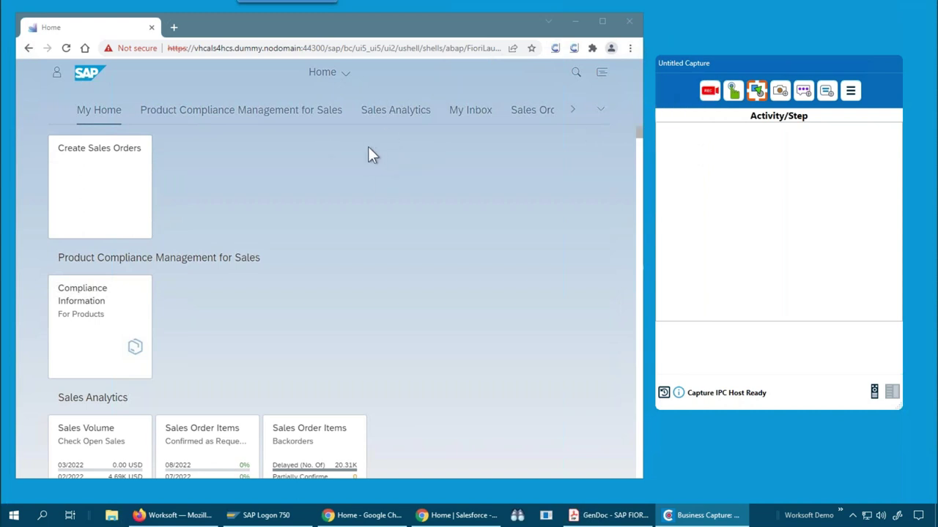
# - Start recording, open the Create Sales Orders app and enter order type 'or'
pyautogui.click(708, 93)
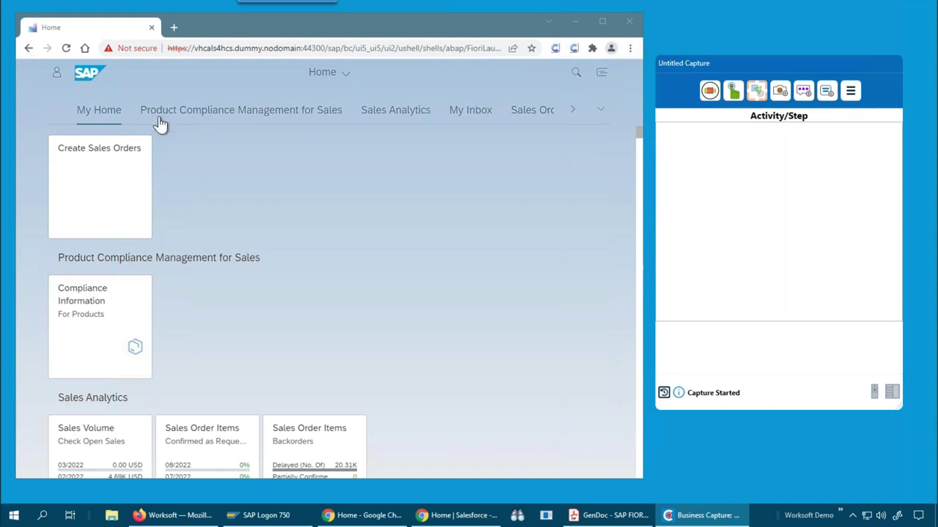
pyautogui.click(115, 186)
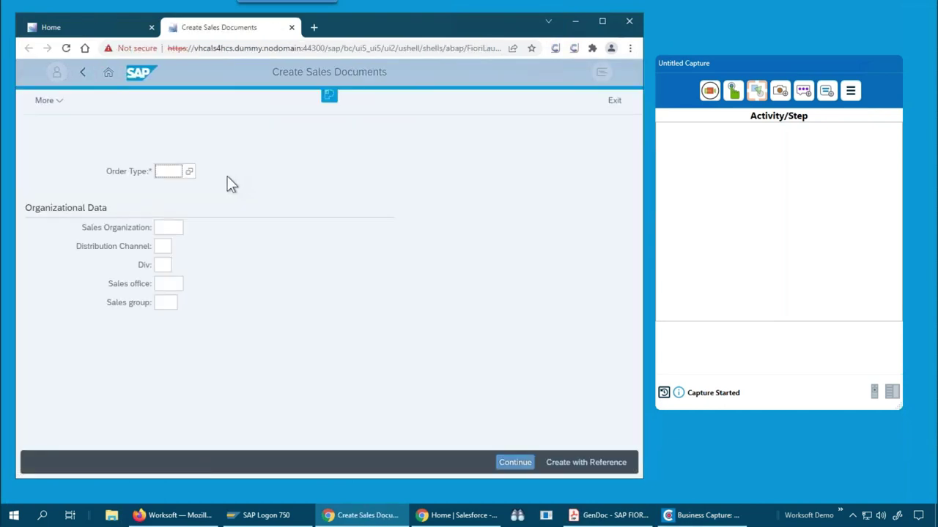
pyautogui.write('or')
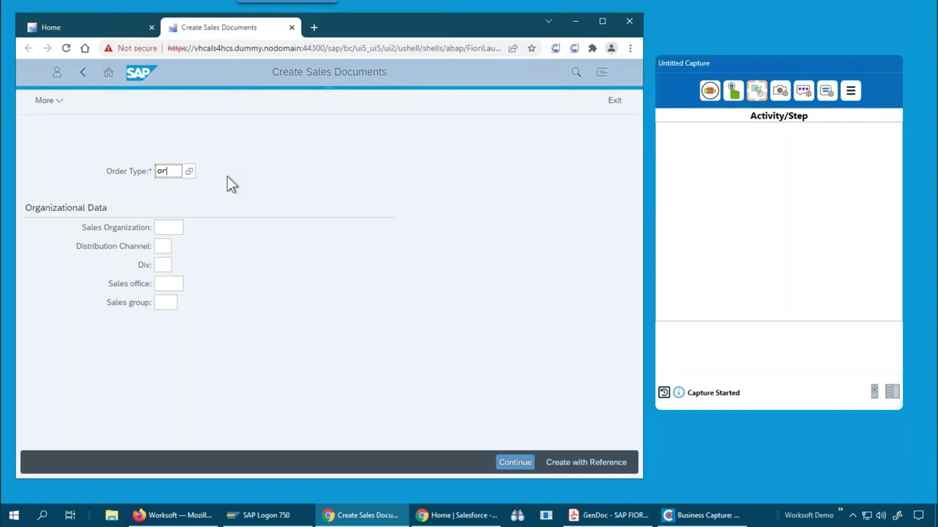
pyautogui.press('Tab')
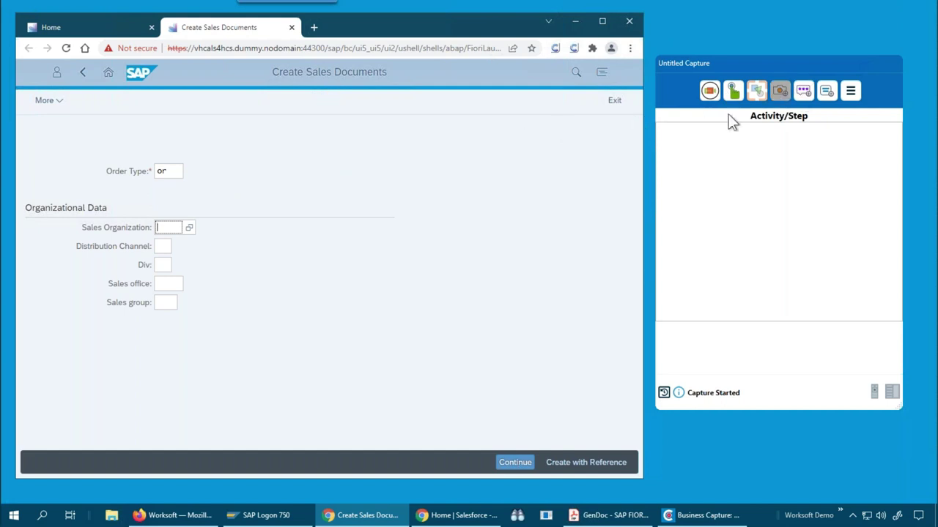
# - Pause the capture and move the capture panel back beside the browser
pyautogui.click(850, 90)
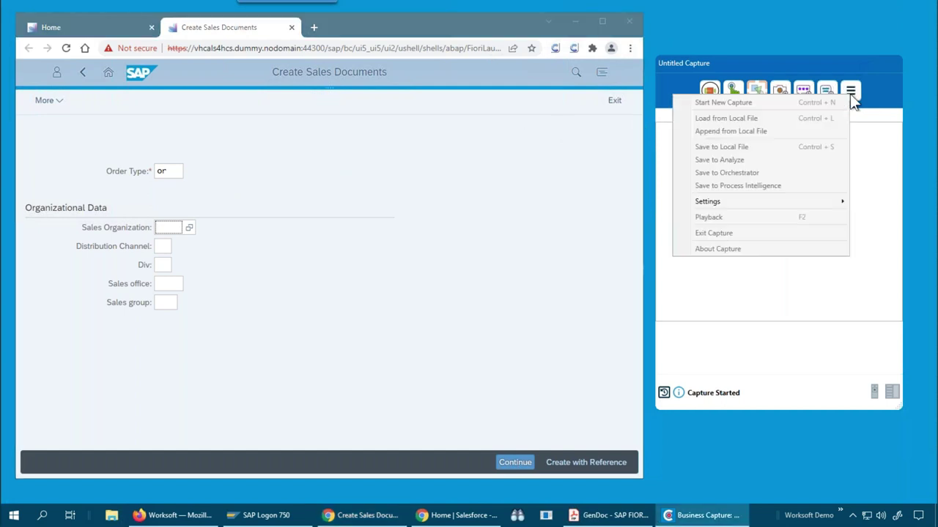
pyautogui.moveTo(781, 64); pyautogui.dragTo(569, 72)
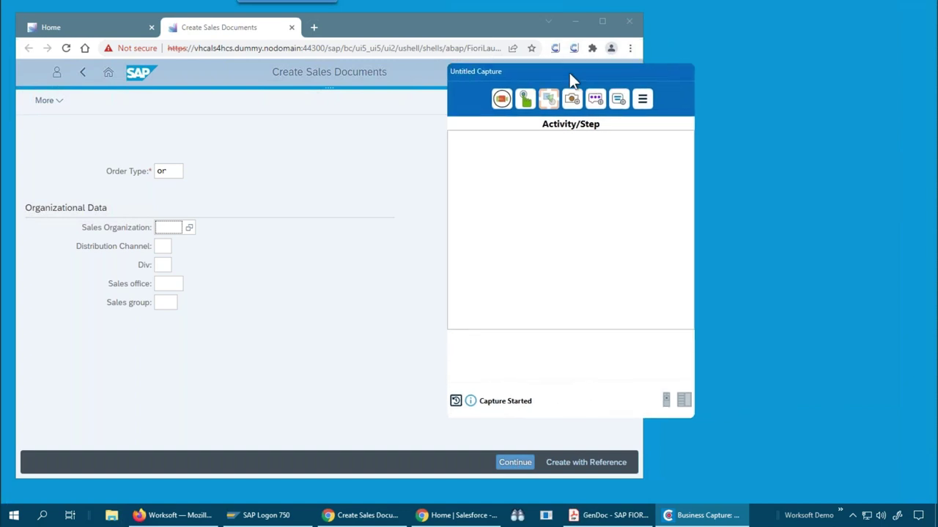
pyautogui.click(638, 100)
pyautogui.moveTo(555, 206)
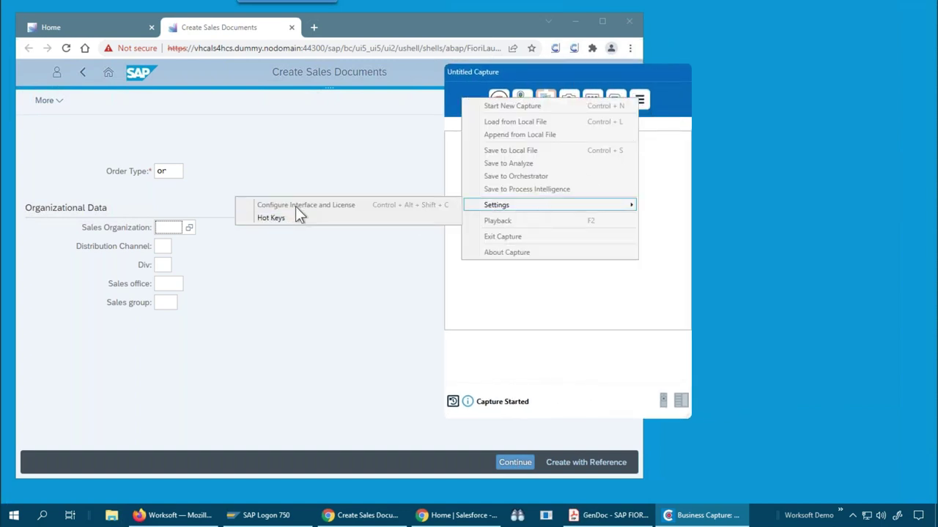
pyautogui.click(500, 100)
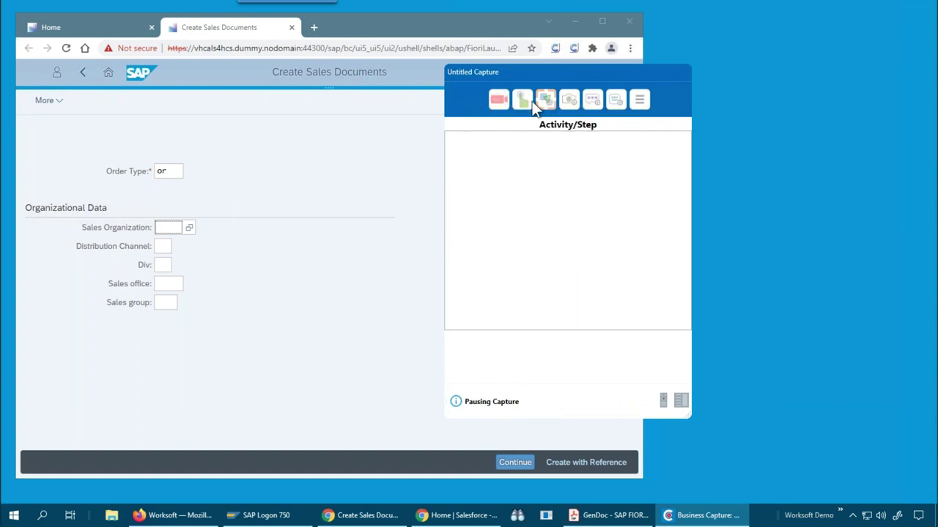
pyautogui.click(639, 101)
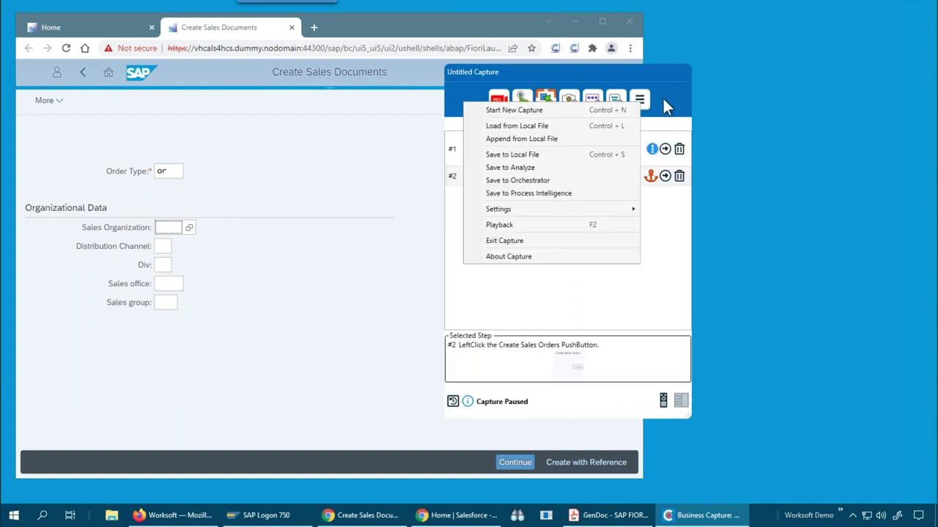
pyautogui.click(668, 104)
pyautogui.moveTo(581, 74); pyautogui.dragTo(793, 51)
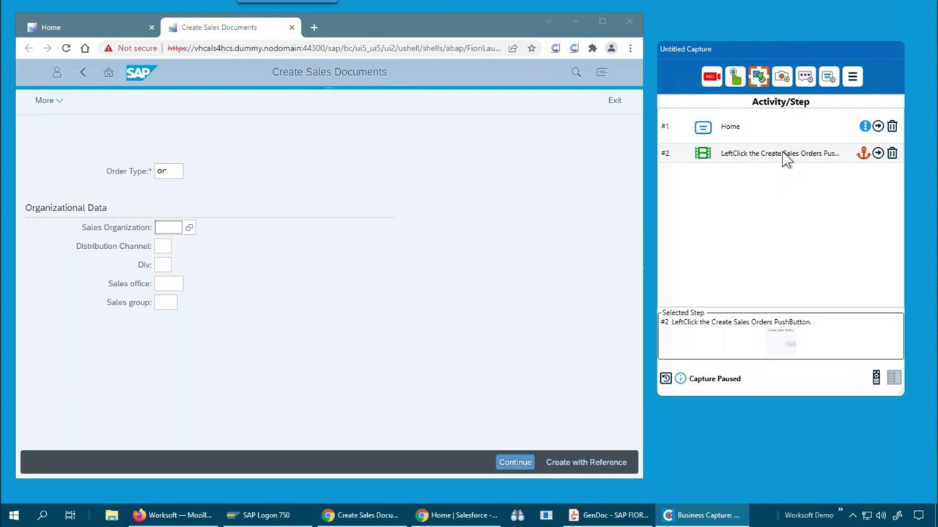
# - Resume recording, enter Sales Organization 1710, Distribution Channel 10 and Division 00, then pause
pyautogui.click(710, 76)
pyautogui.click(163, 227)
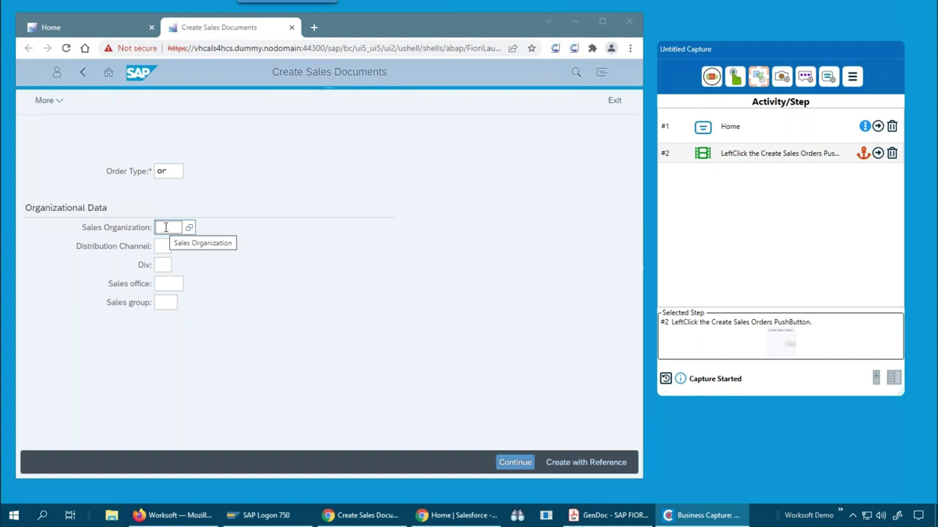
pyautogui.write('1710')
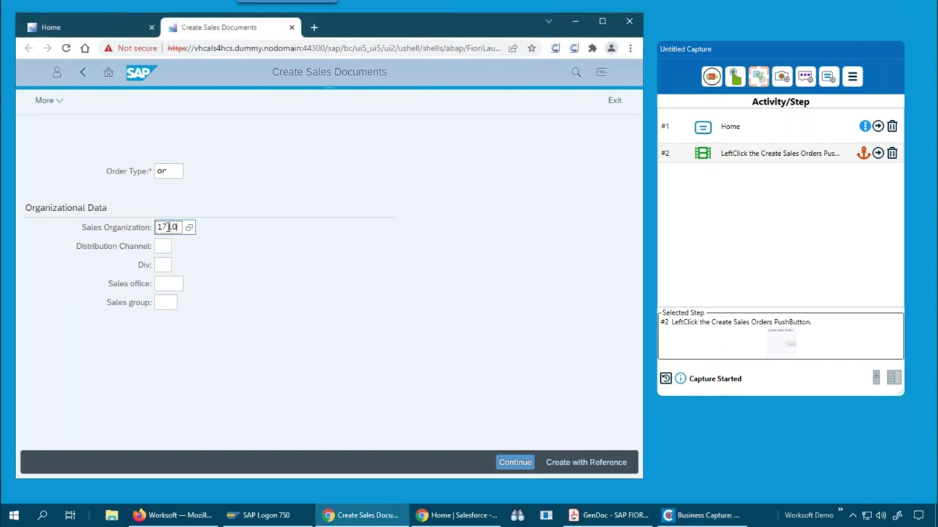
pyautogui.press('Tab')
pyautogui.write('10')
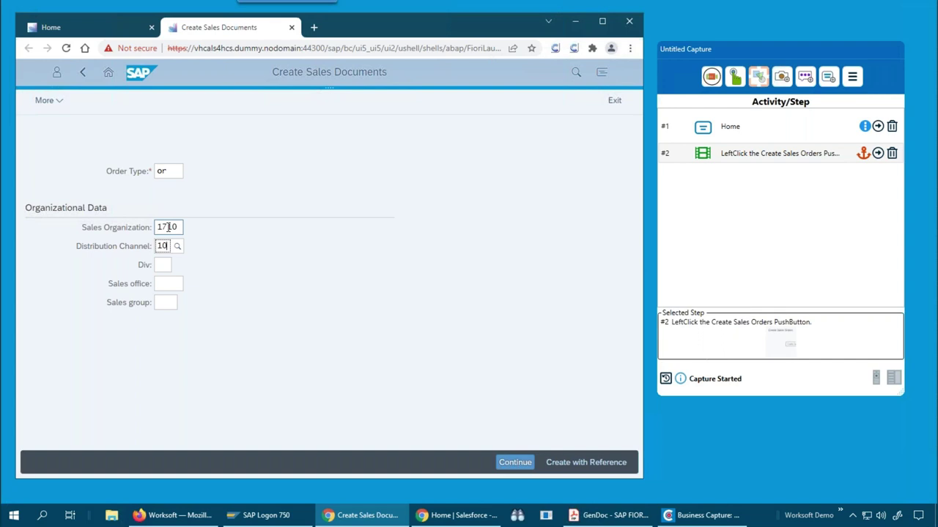
pyautogui.press('Tab')
pyautogui.write('00')
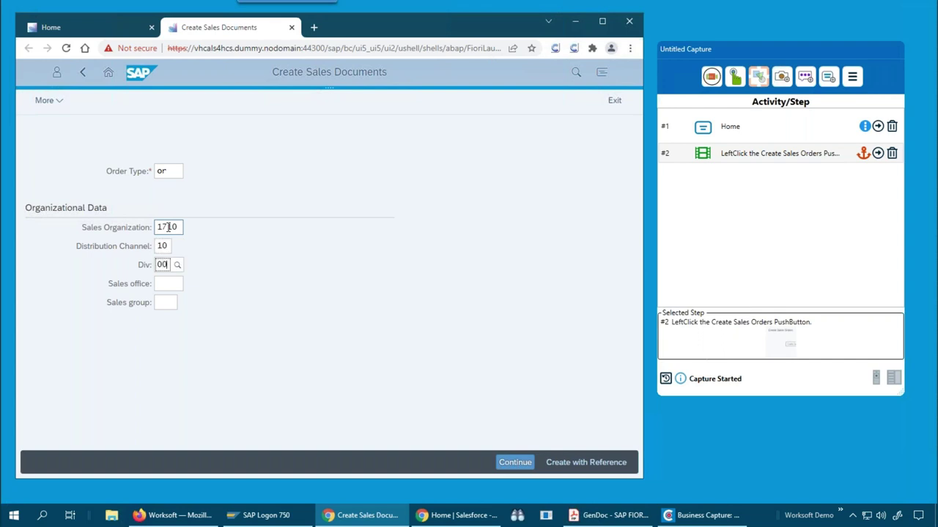
pyautogui.press('Tab')
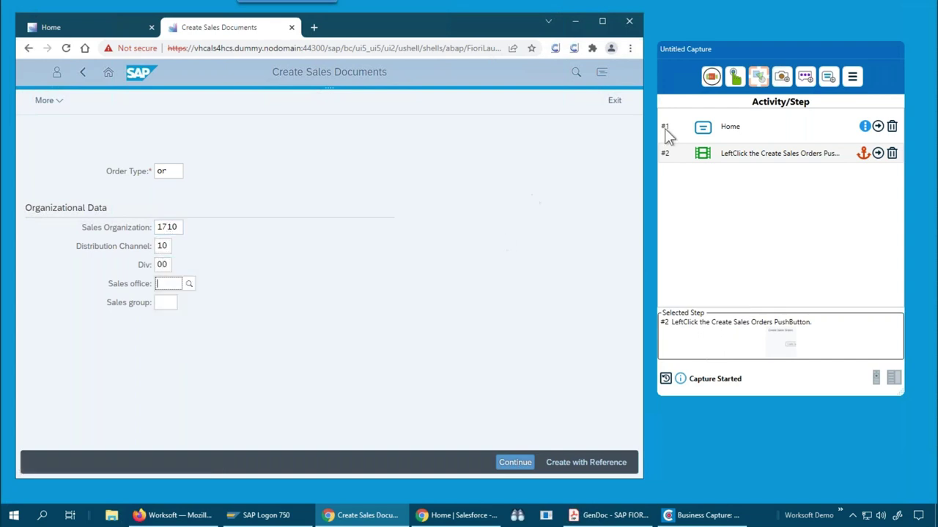
pyautogui.click(709, 78)
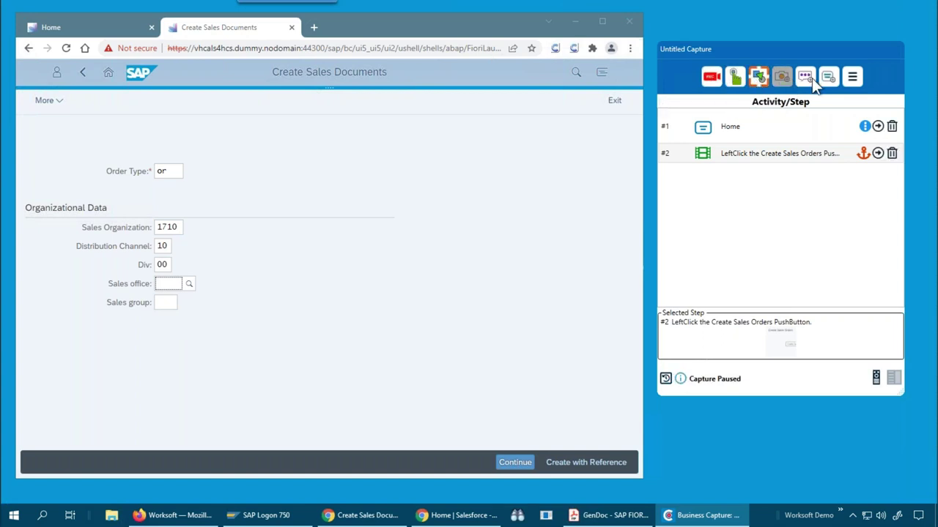
# - Exit Business Capture and close the Create Sales Documents and Home tabs without saving
pyautogui.click(852, 77)
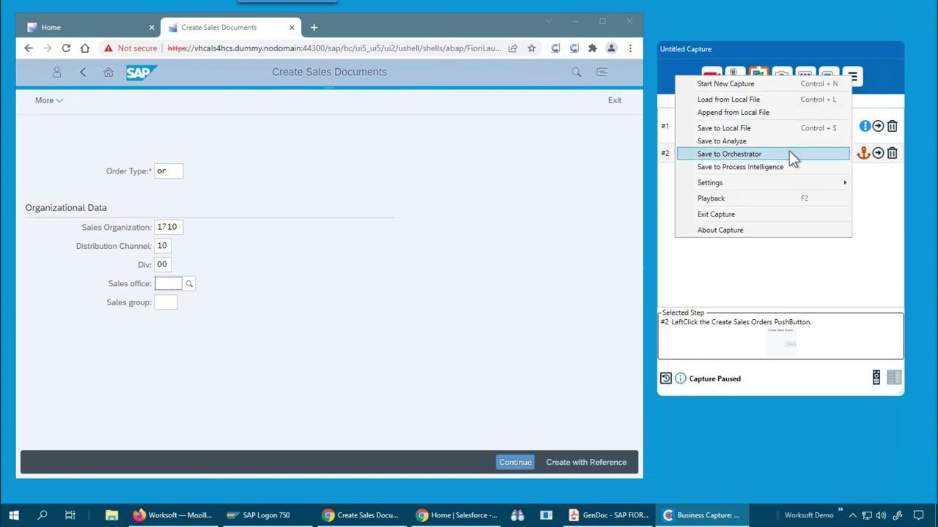
pyautogui.click(750, 213)
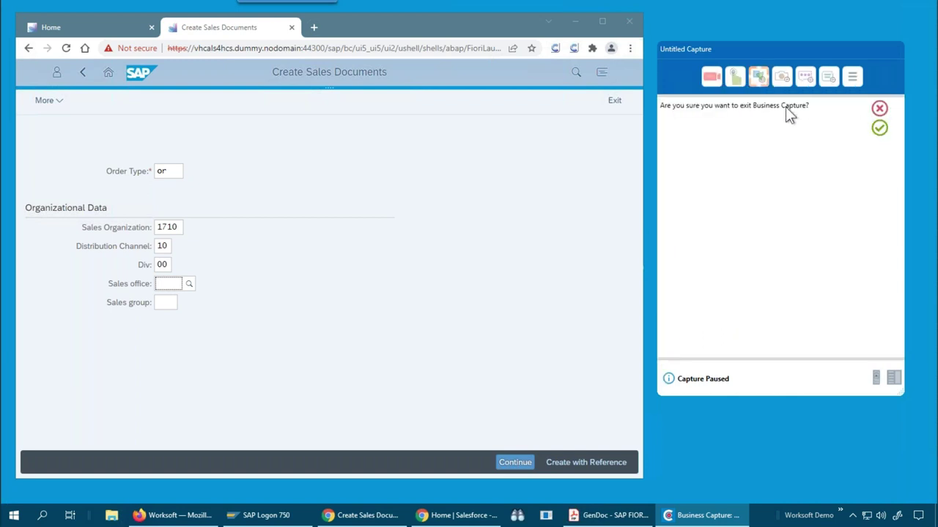
pyautogui.click(880, 131)
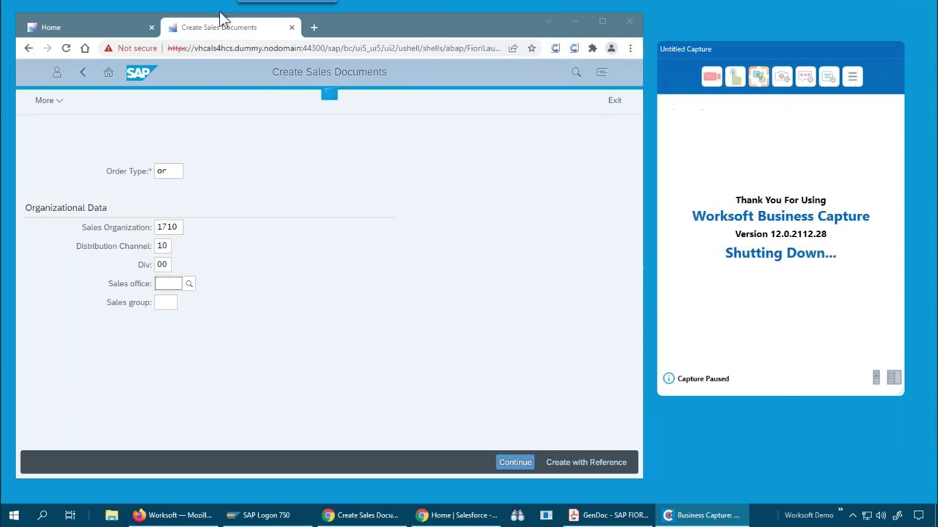
pyautogui.click(292, 27)
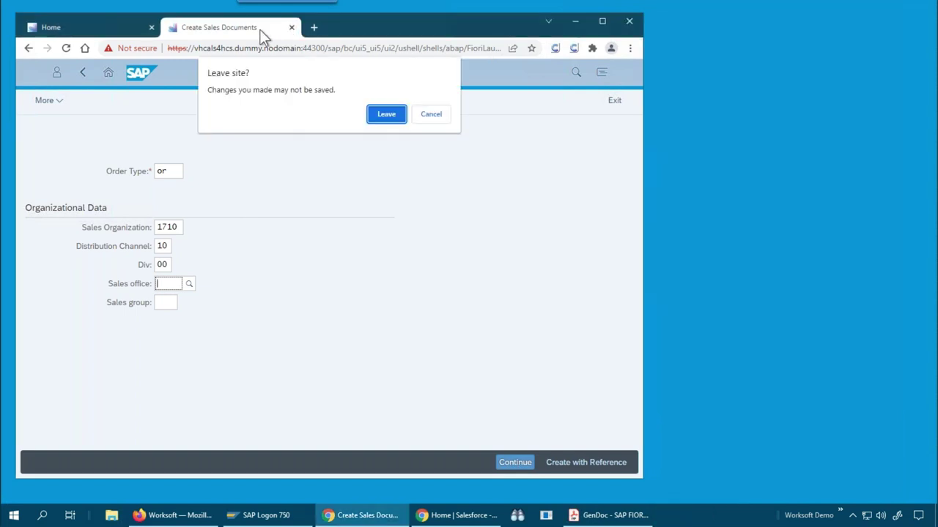
pyautogui.click(386, 114)
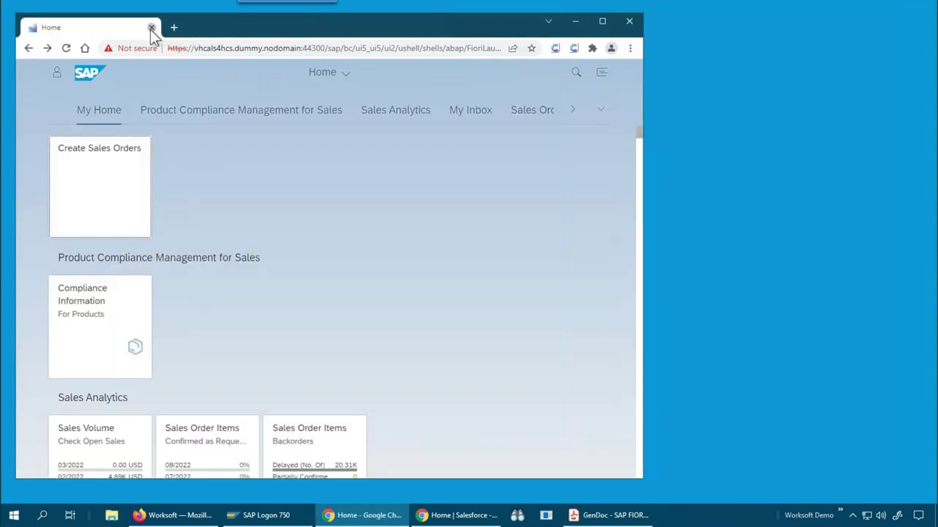
pyautogui.click(151, 28)
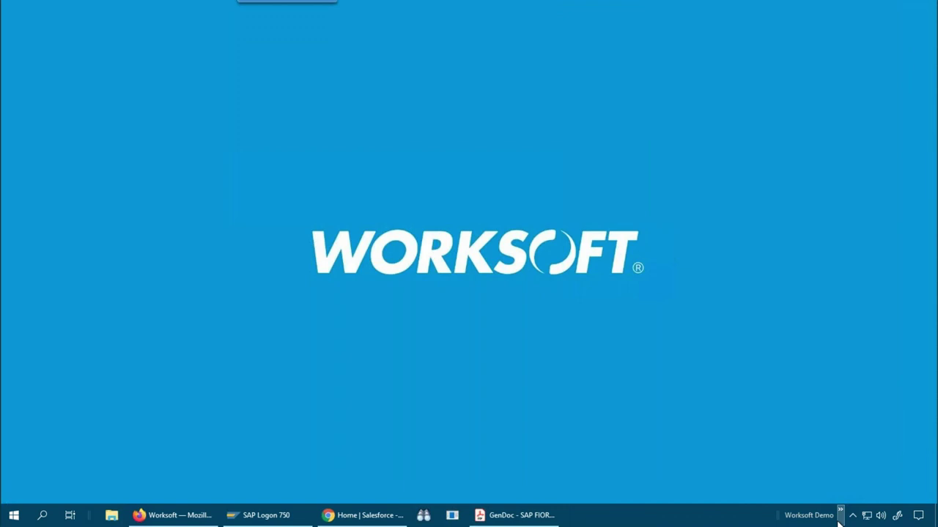
# - Open the SAP Fiori launchpad logon site from the demo shortcuts
pyautogui.click(840, 512)
pyautogui.moveTo(719, 217)
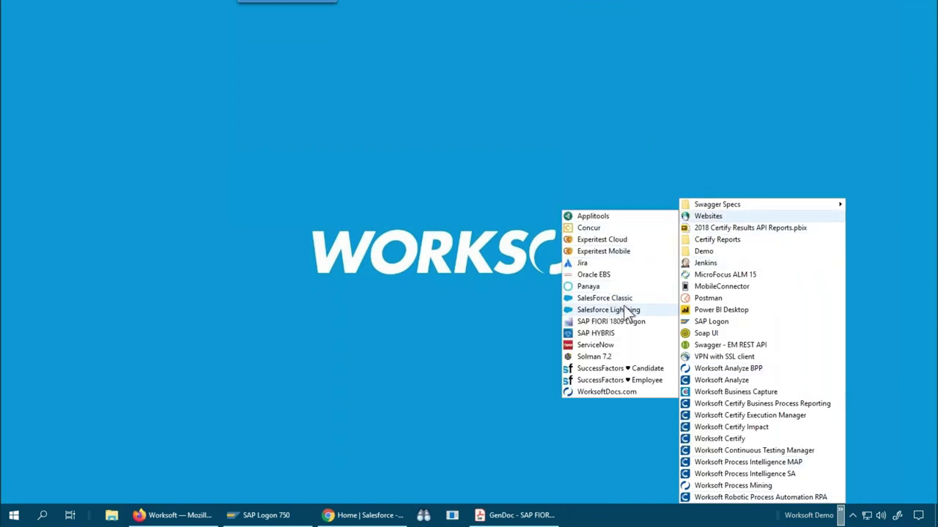
pyautogui.click(611, 321)
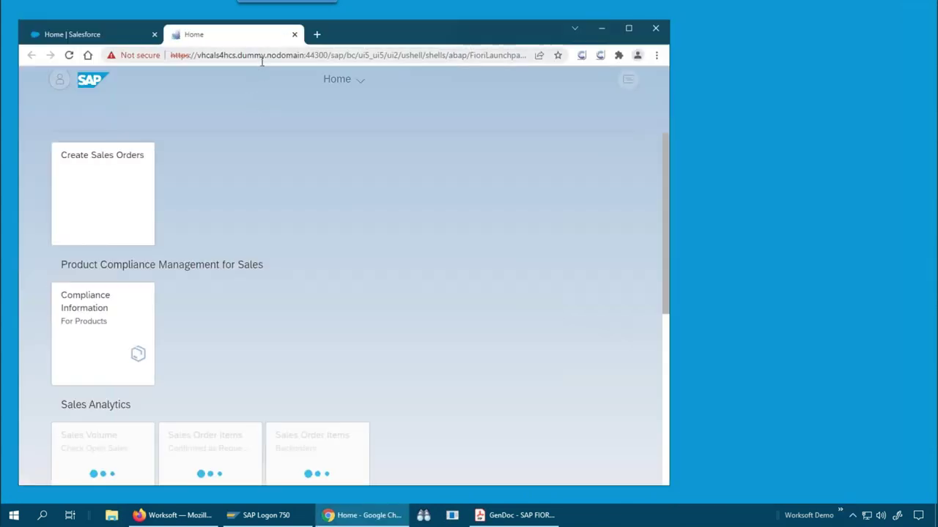
pyautogui.click(664, 28)
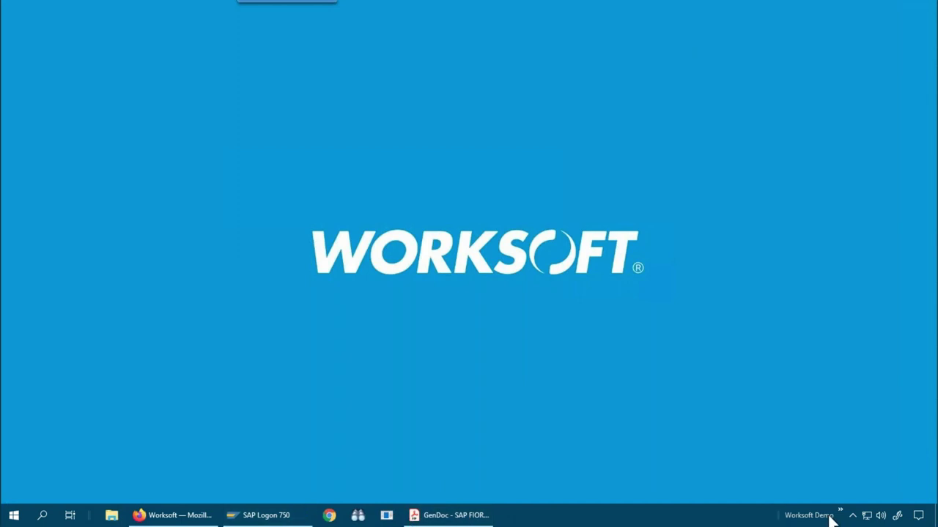
pyautogui.click(840, 513)
pyautogui.moveTo(707, 215)
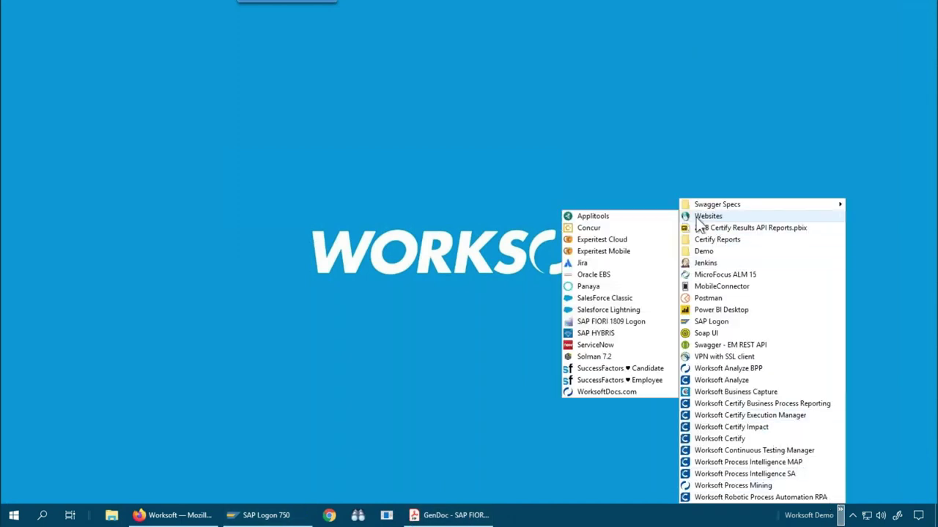
pyautogui.click(640, 322)
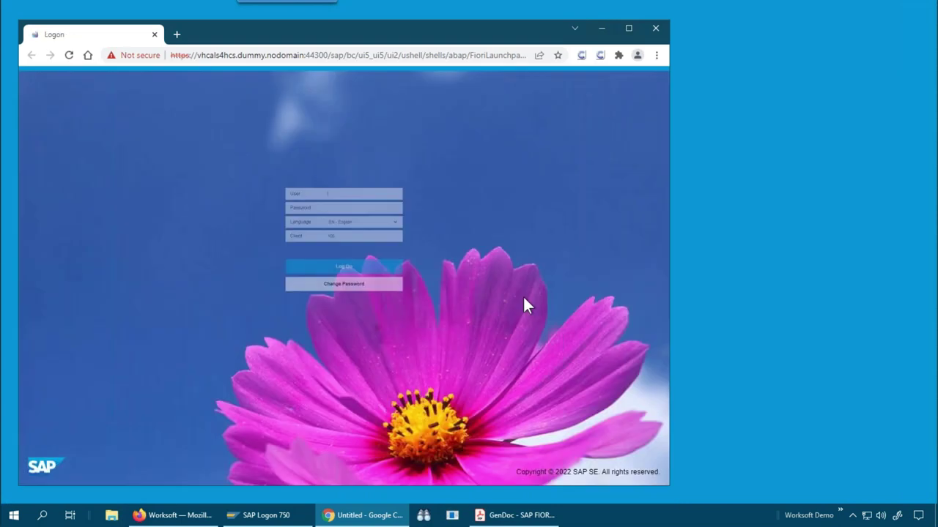
# - Log on to the launchpad with the sales tester user name and its password
pyautogui.write('salestester')
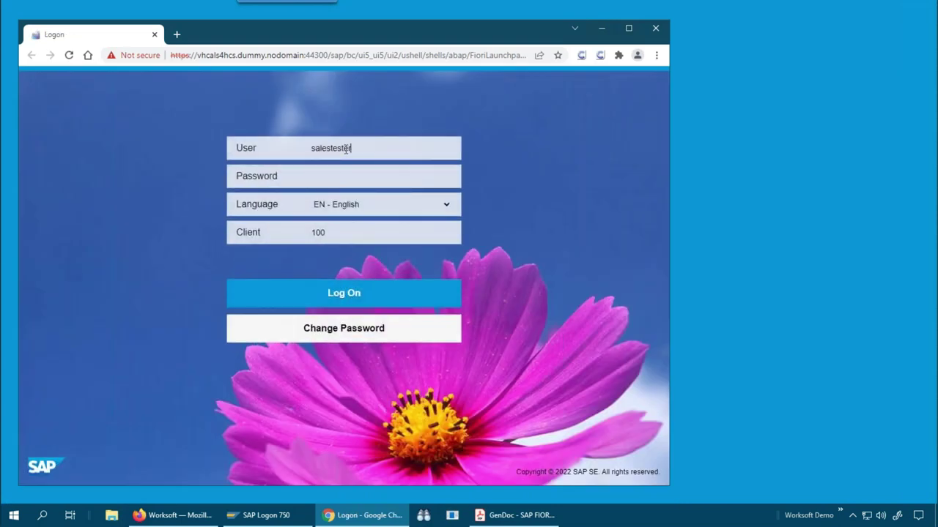
pyautogui.press('Tab')
pyautogui.press('Return')
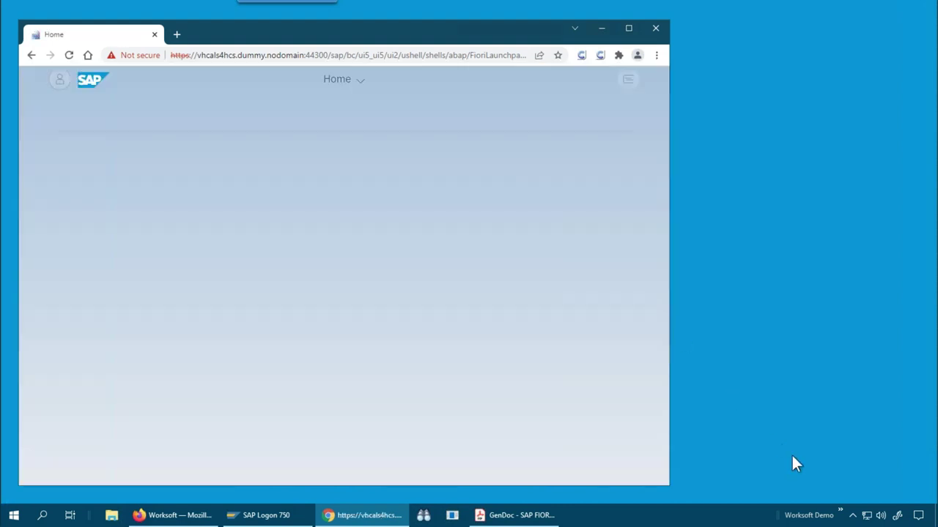
pyautogui.click(840, 512)
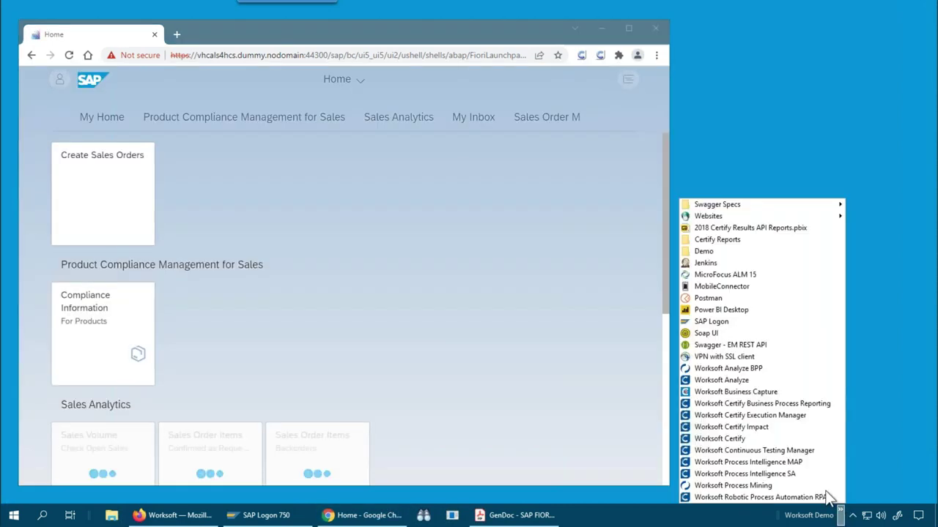
# - Launch Business Capture, dock its panel at the right edge and start a new recording
pyautogui.click(764, 393)
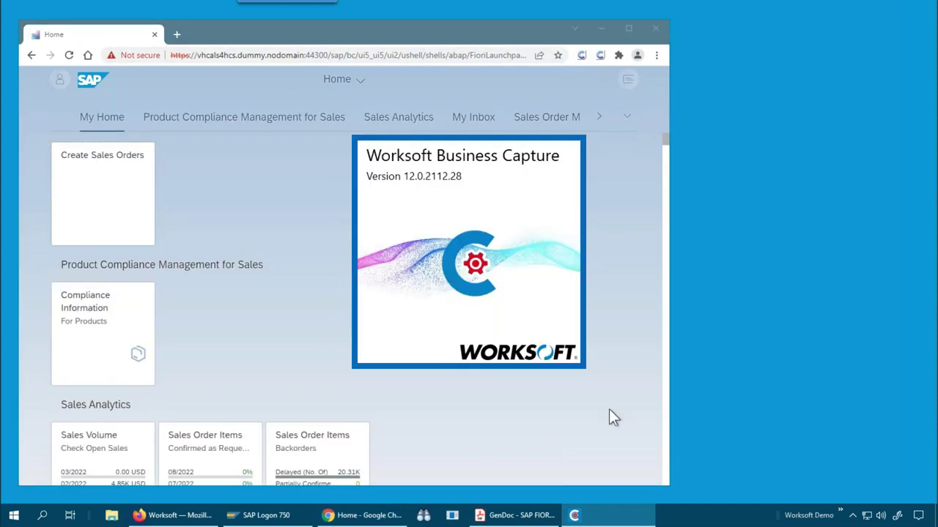
pyautogui.moveTo(178, 70); pyautogui.dragTo(788, 65)
pyautogui.click(744, 88)
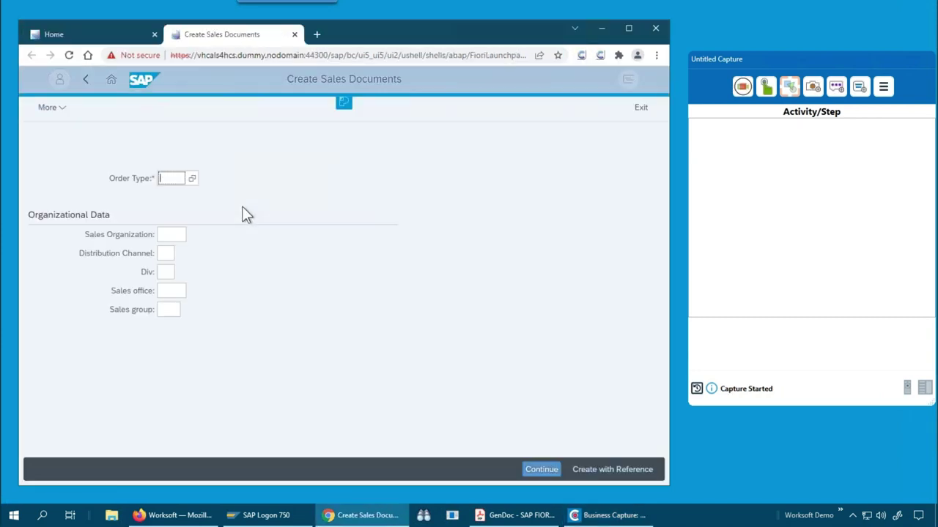
# - Enter order type 'or', Sales Org 1710, channel 10 and division 00 to open the order
pyautogui.write('or')
pyautogui.press('Tab')
pyautogui.write('1710')
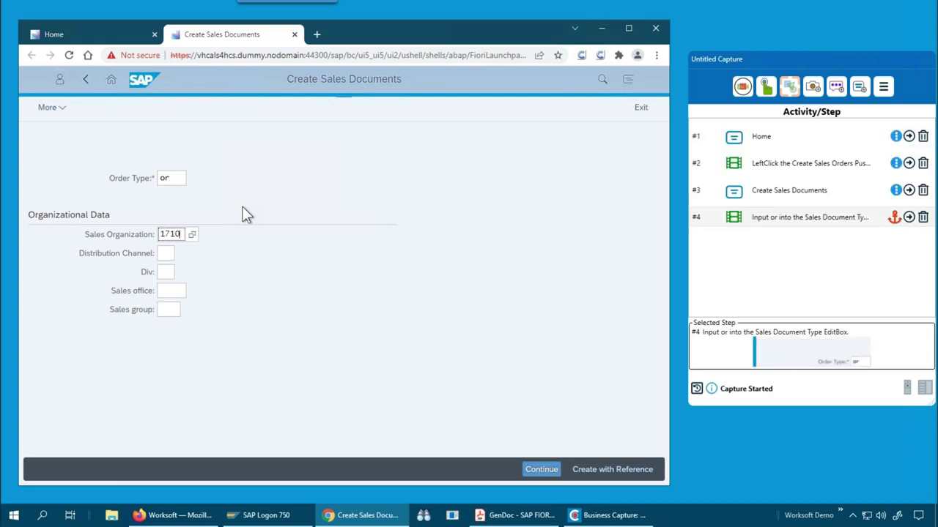
pyautogui.press('Tab')
pyautogui.write('10')
pyautogui.press('Tab')
pyautogui.write('00')
pyautogui.press('Return')
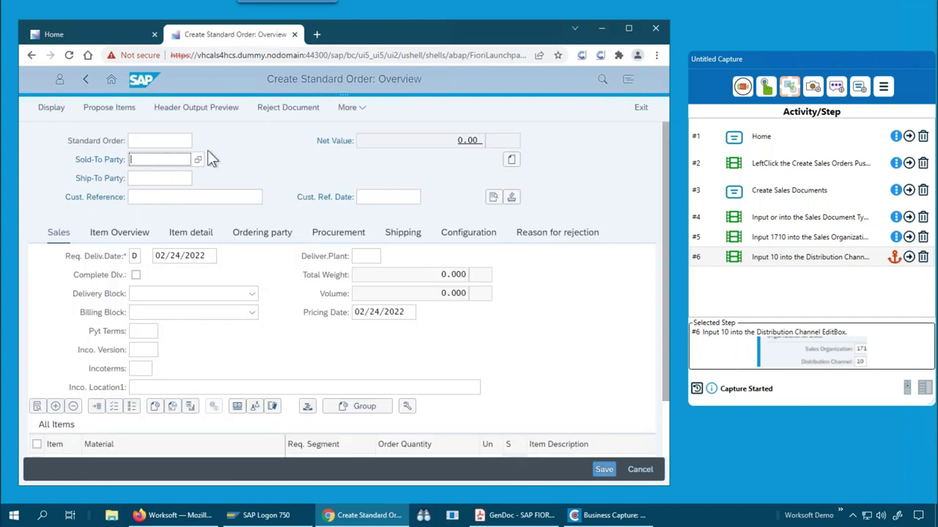
# - Set sold-to and ship-to BP1710, paste the reference, payment terms 0002 and Incoterms US
pyautogui.write('BP1710')
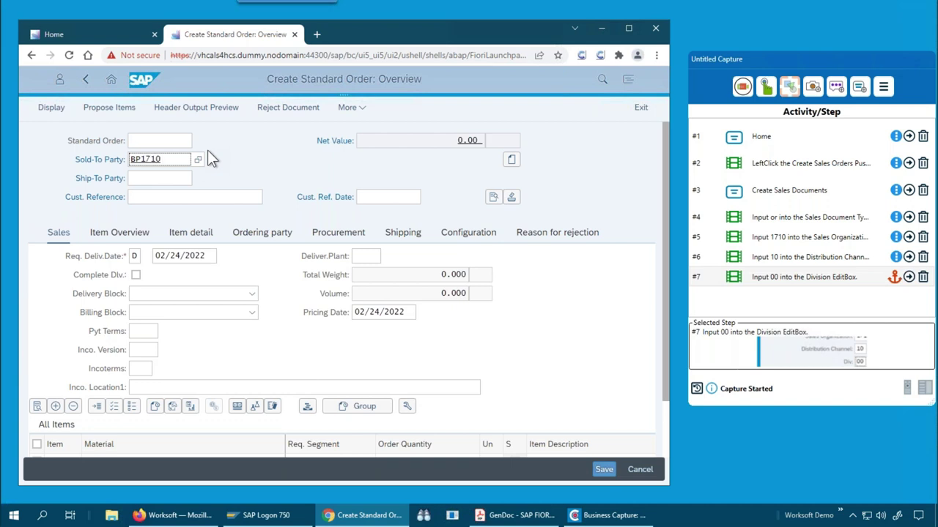
pyautogui.press('Tab')
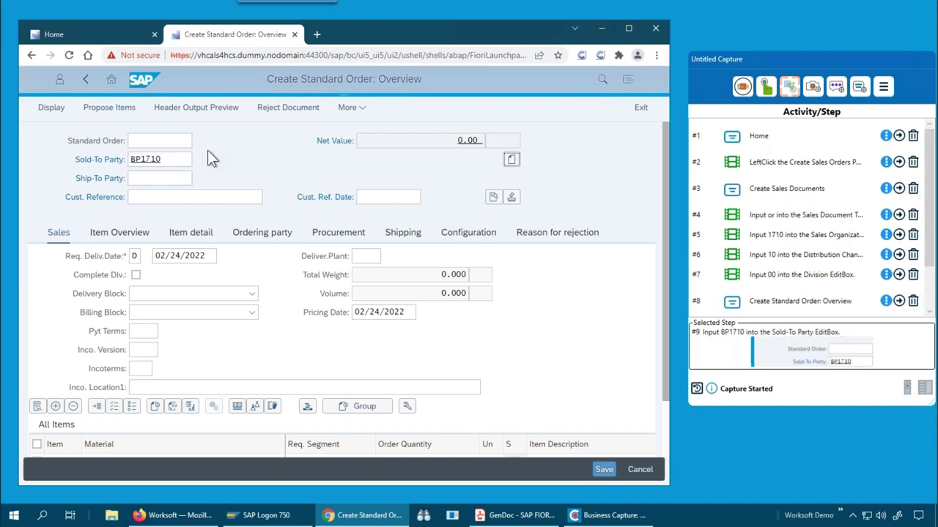
pyautogui.write('BP1710')
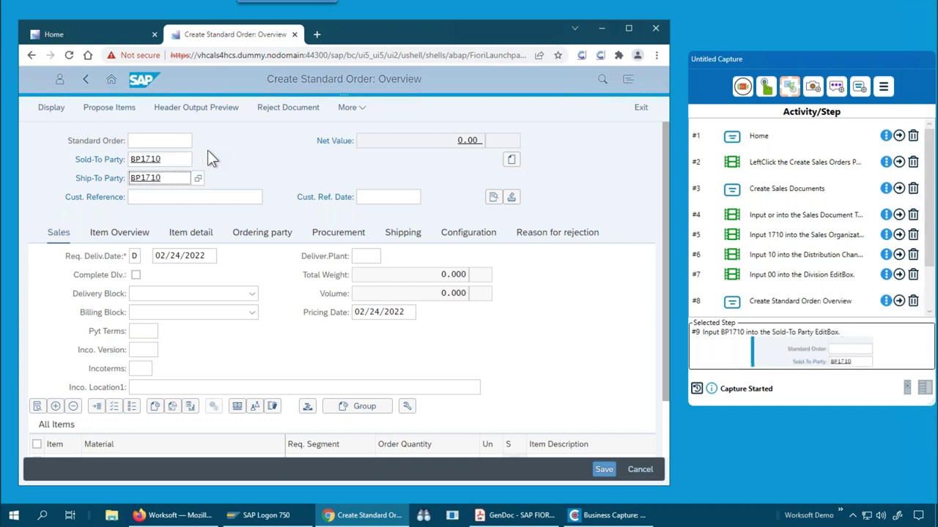
pyautogui.press('Tab')
pyautogui.write('2340987')
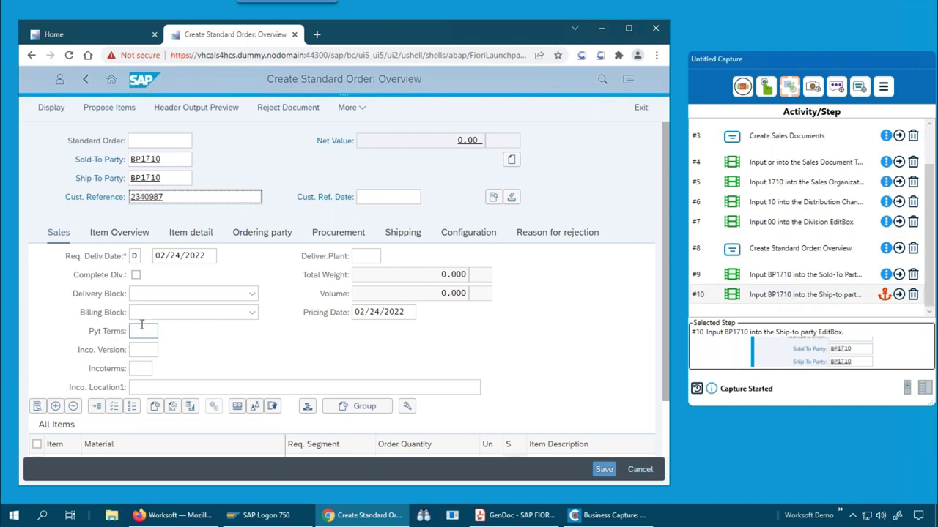
pyautogui.click(141, 329)
pyautogui.write('0002')
pyautogui.click(138, 369)
pyautogui.write('US')
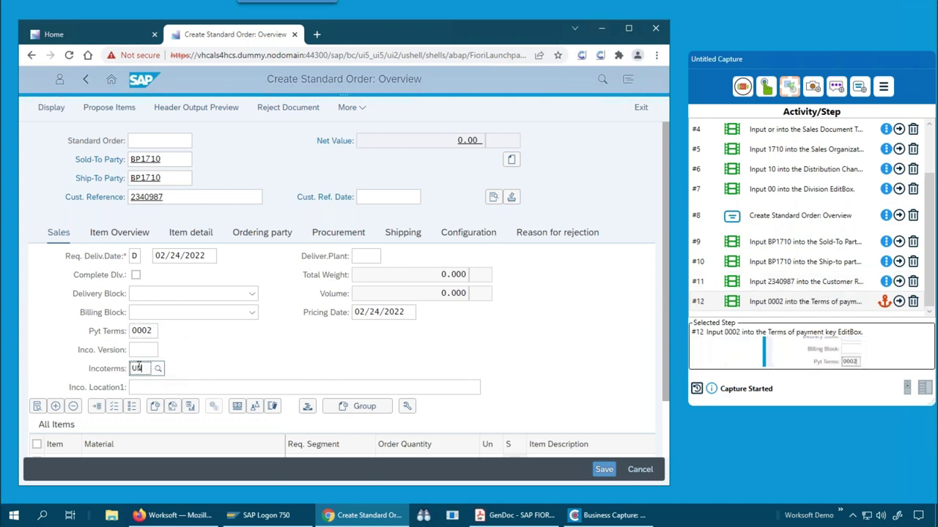
pyautogui.press('Return')
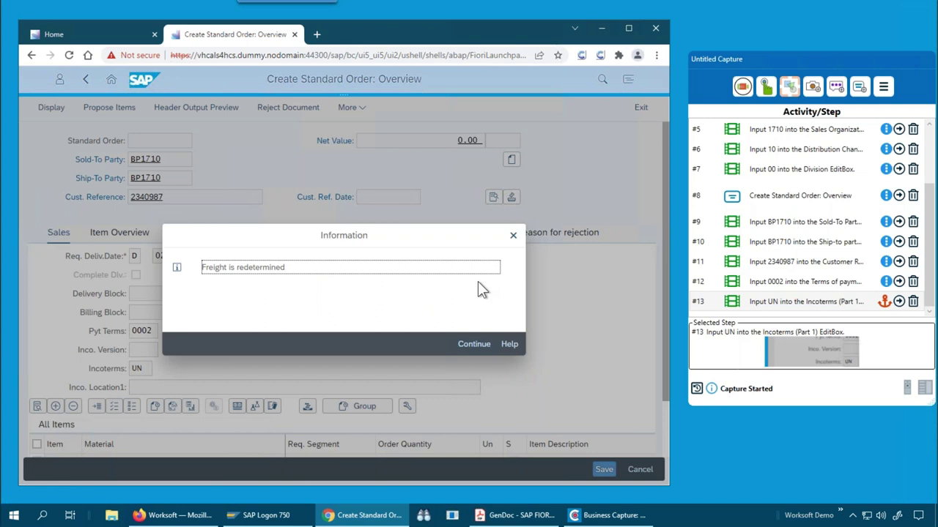
pyautogui.click(471, 343)
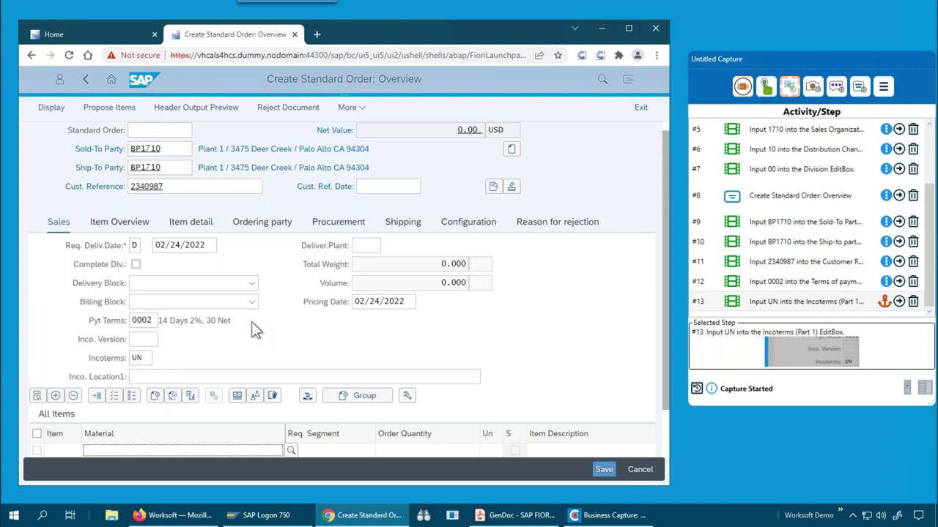
# - Add material TG22 with quantity 1 and save the standard order
pyautogui.write('TG22')
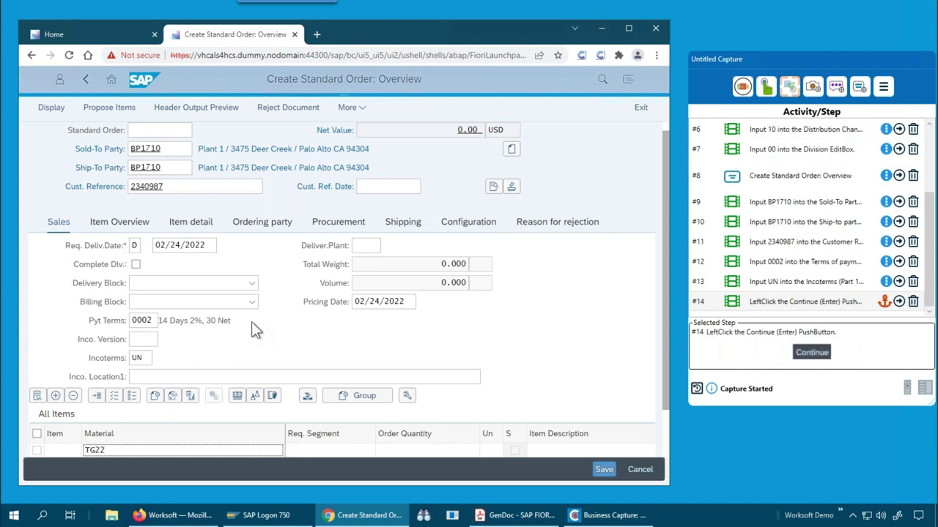
pyautogui.press('Tab')
pyautogui.press('Tab')
pyautogui.write('1')
pyautogui.click(597, 468)
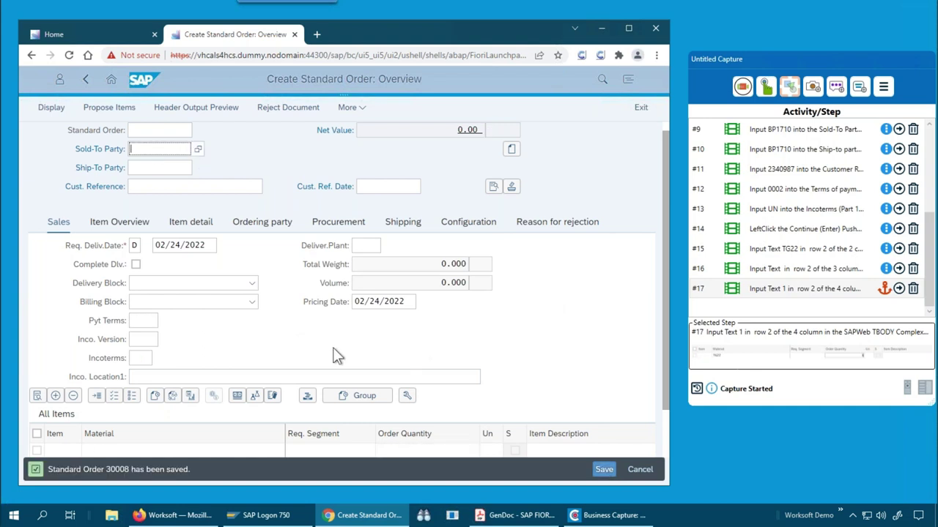
# - Pause the capture and review the 18 recorded steps ending with the Save click
pyautogui.click(743, 86)
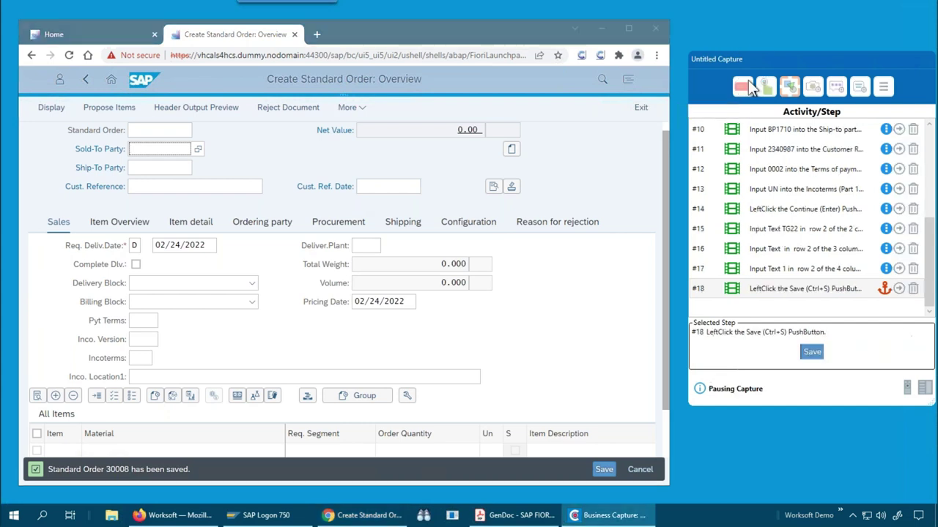
pyautogui.scroll(5, 930, 240)
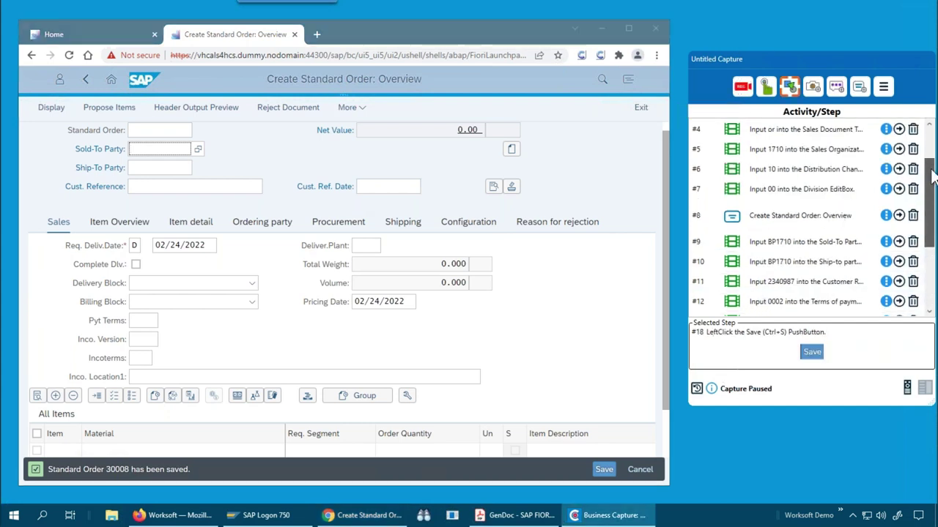
pyautogui.scroll(-5, 931, 210)
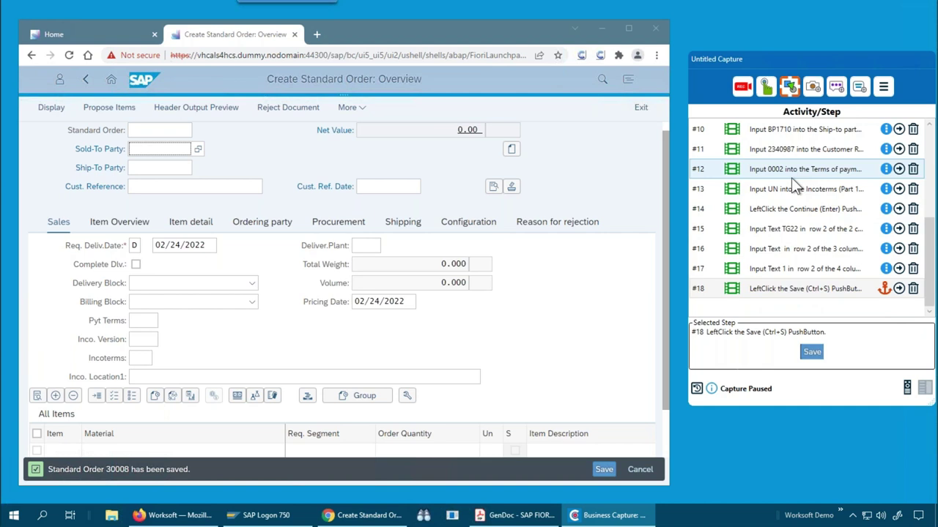
pyautogui.moveTo(791, 61); pyautogui.dragTo(784, 68)
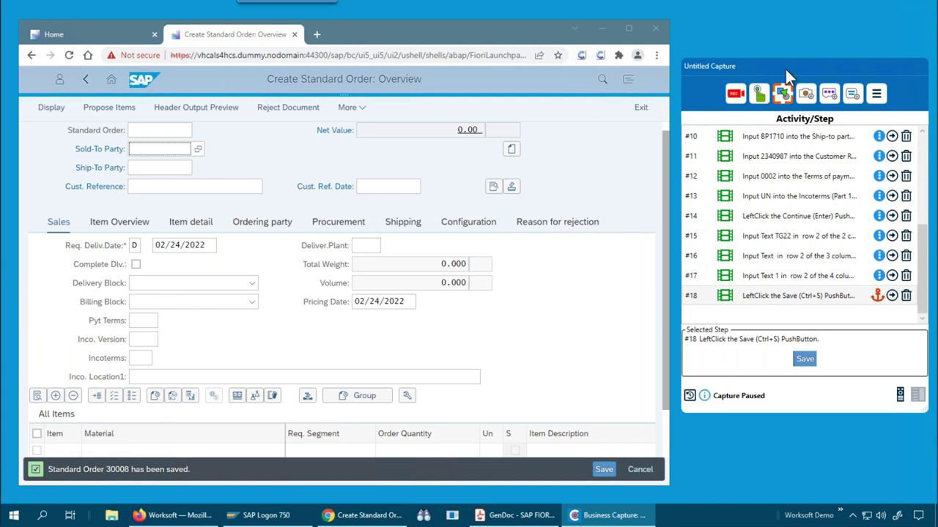
# - Add comment step #19: 'Validate that the Net Value has zeroed out after the save.'
pyautogui.click(826, 94)
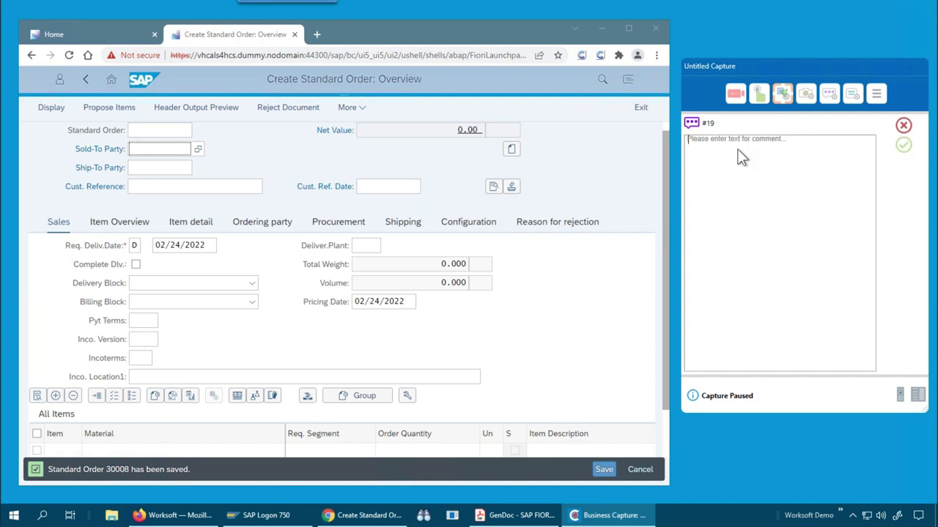
pyautogui.write('Validate that the Net Vau')
pyautogui.press('BackSpace')
pyautogui.write('lue has zeroed ')
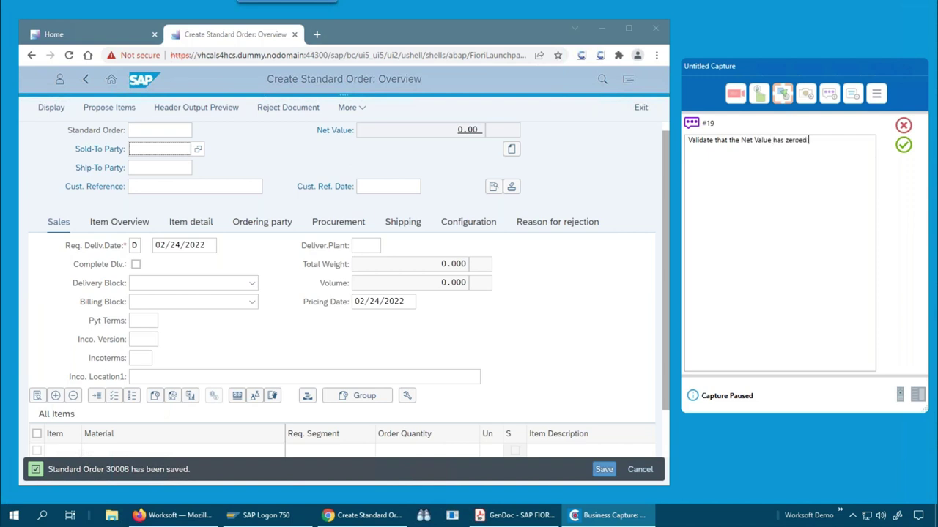
pyautogui.write('out after the save.')
pyautogui.click(904, 146)
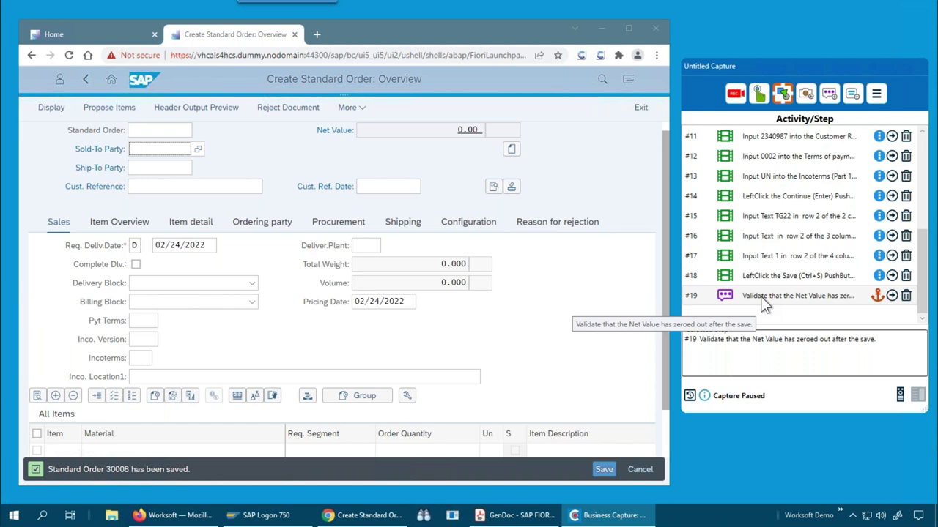
# - Use LiveTouch to record checks that Net Value is 0.00 and the order-saved message appears
pyautogui.click(758, 95)
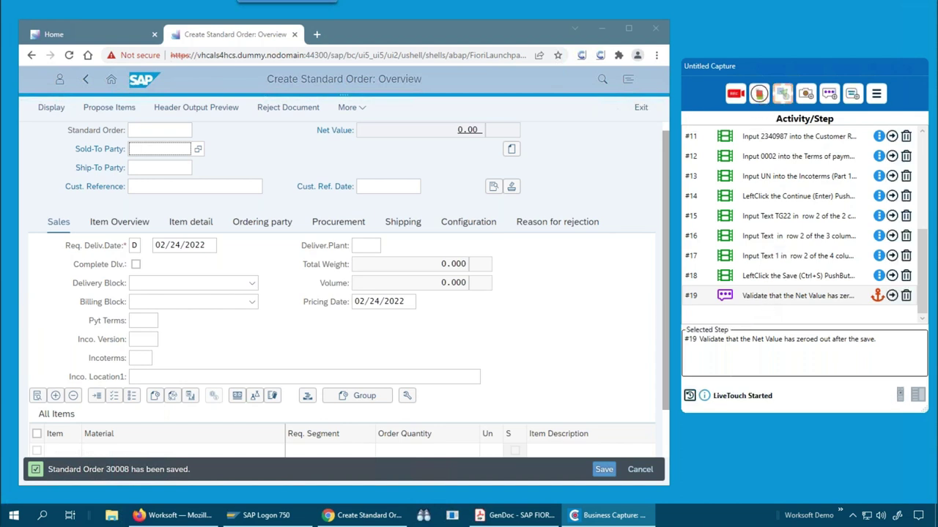
pyautogui.click(402, 131)
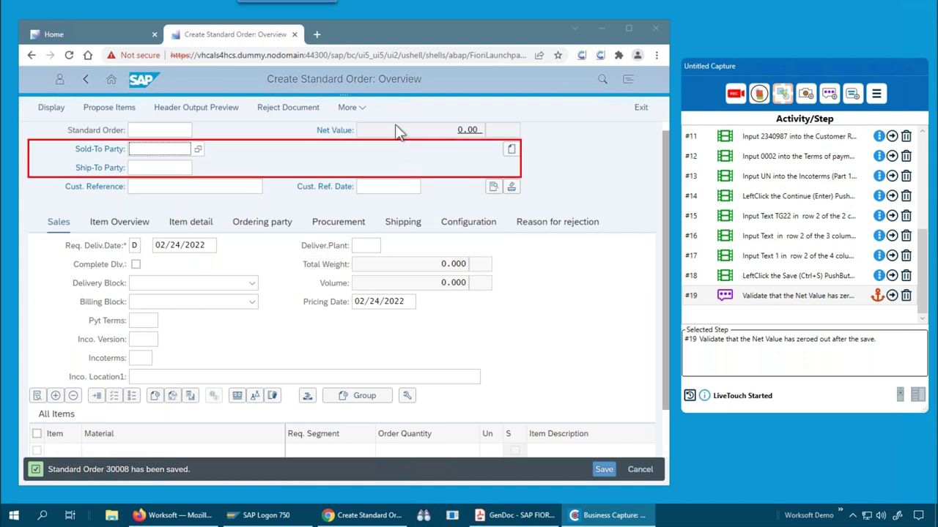
pyautogui.hotkey('ctrl', 'shift', 'v')
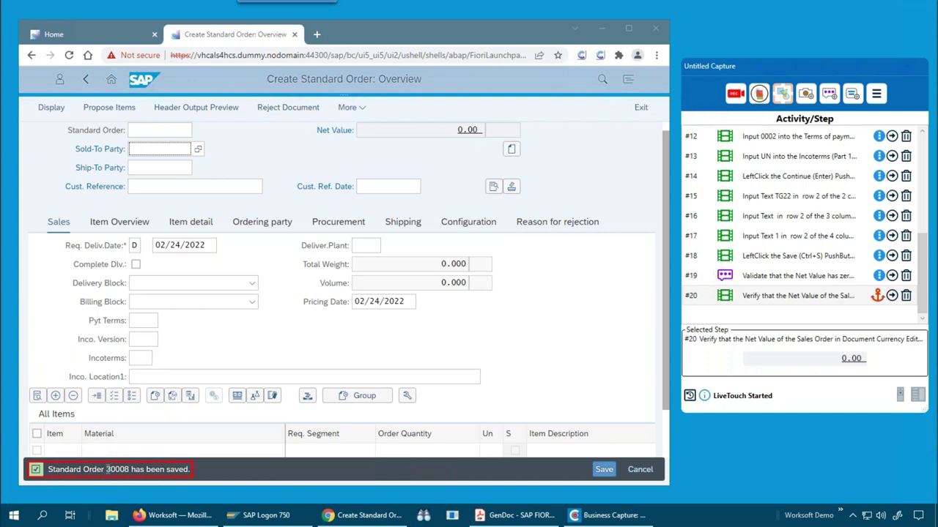
pyautogui.hotkey('ctrl', 'shift', 'v')
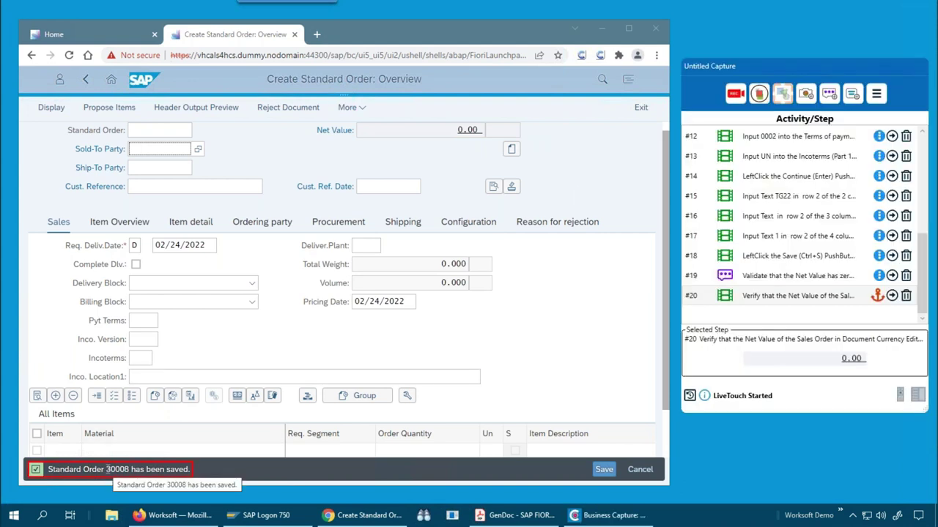
pyautogui.click(762, 98)
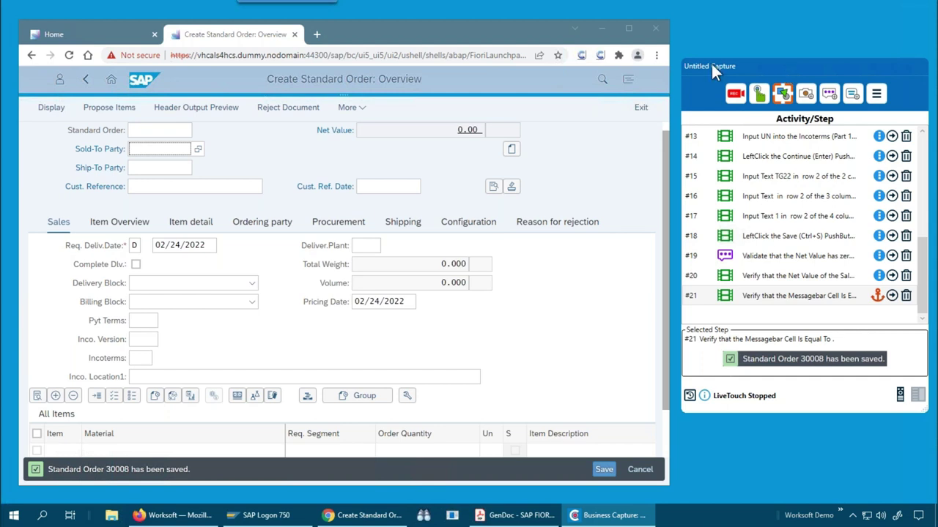
# - Close the unsaved order page, discard the SAP capture for a new one, and close Fiori
pyautogui.click(294, 34)
pyautogui.click(401, 121)
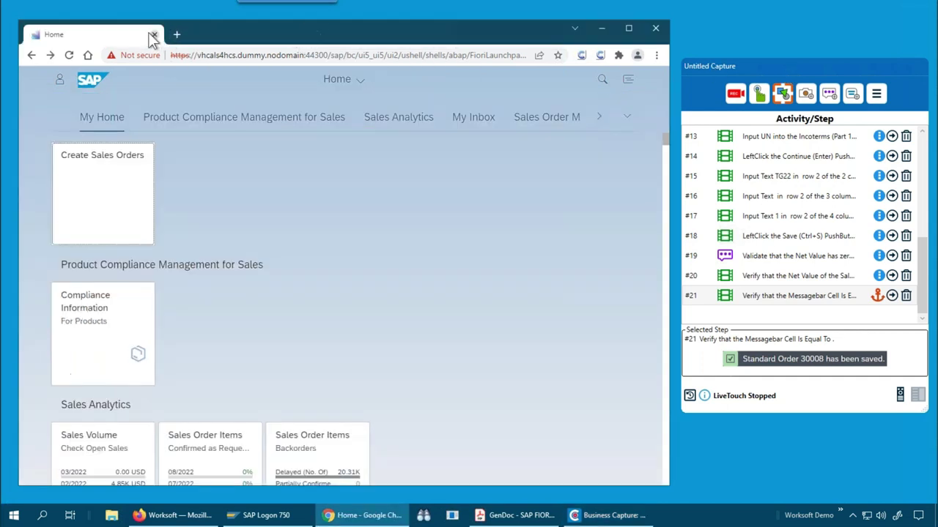
pyautogui.click(876, 94)
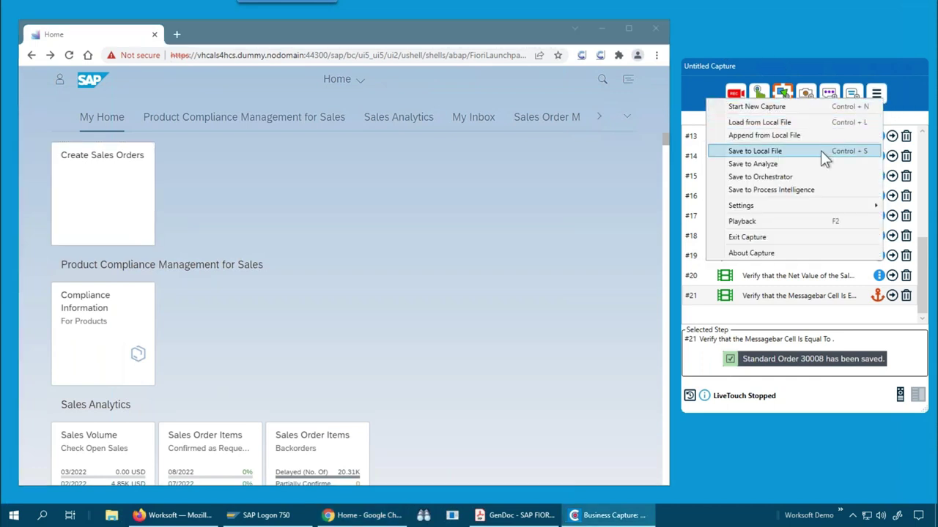
pyautogui.click(776, 107)
pyautogui.click(903, 147)
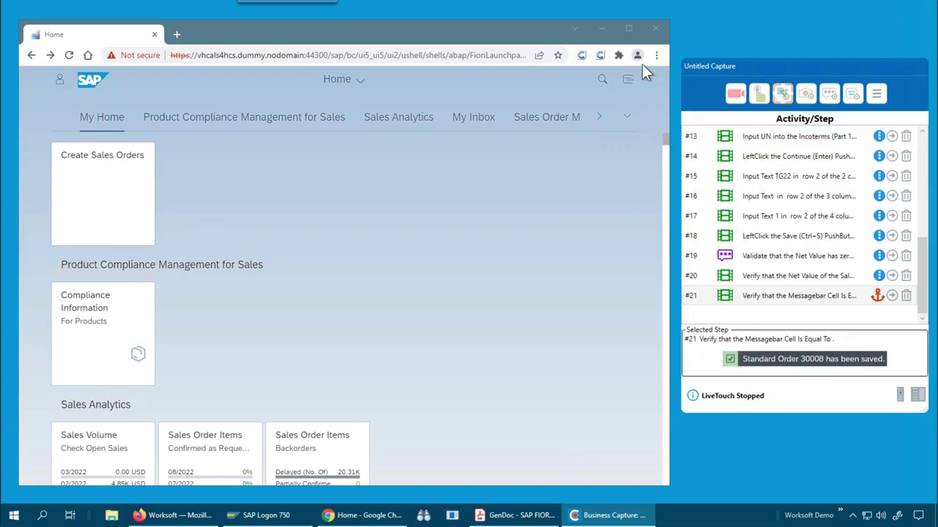
pyautogui.click(657, 36)
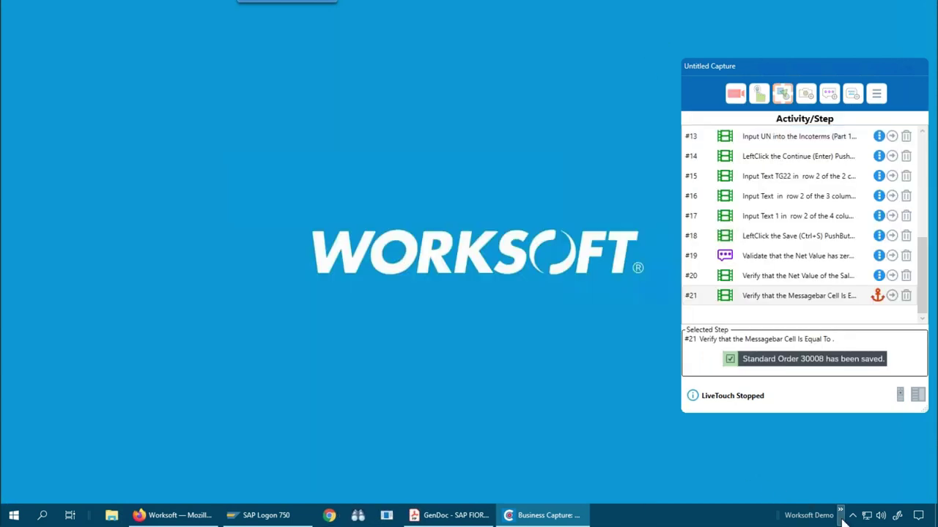
# - Open Salesforce Lightning from the shortcuts and sign in with the account credentials
pyautogui.click(840, 515)
pyautogui.moveTo(716, 218)
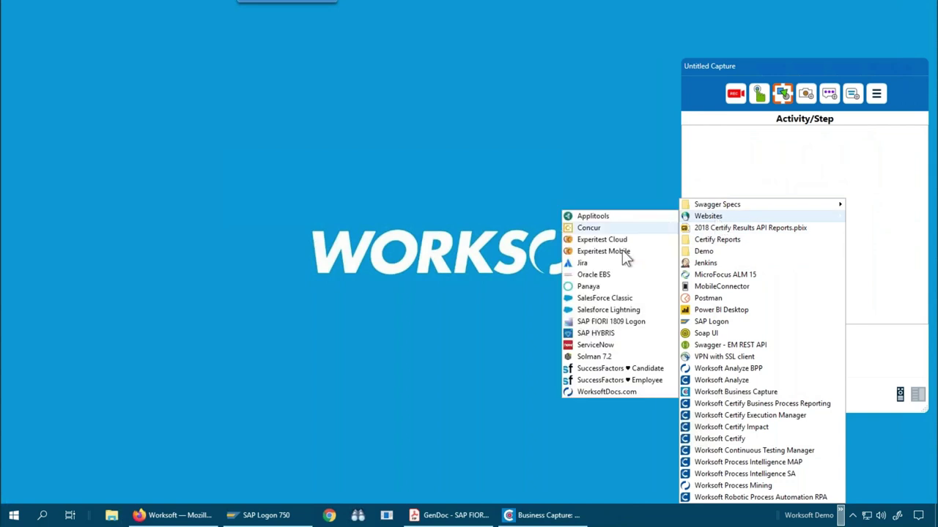
pyautogui.click(634, 312)
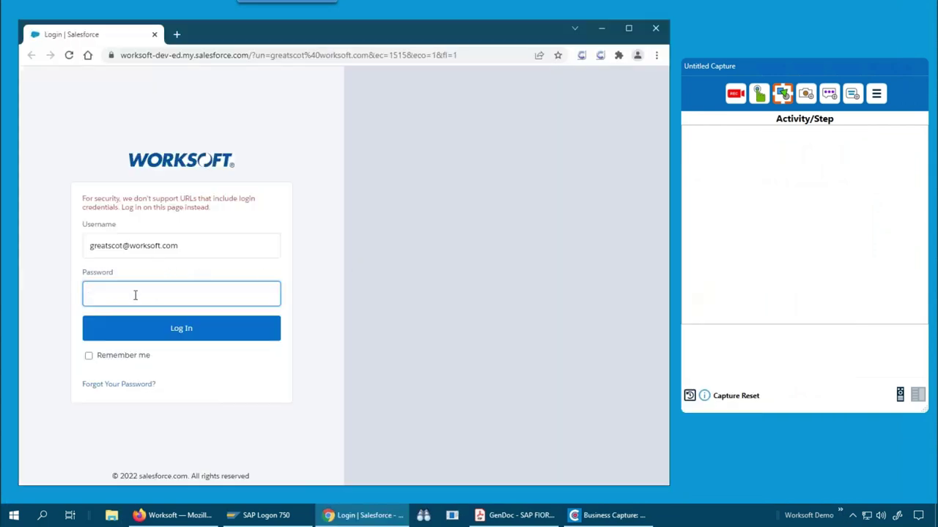
pyautogui.write('********')
pyautogui.press('Return')
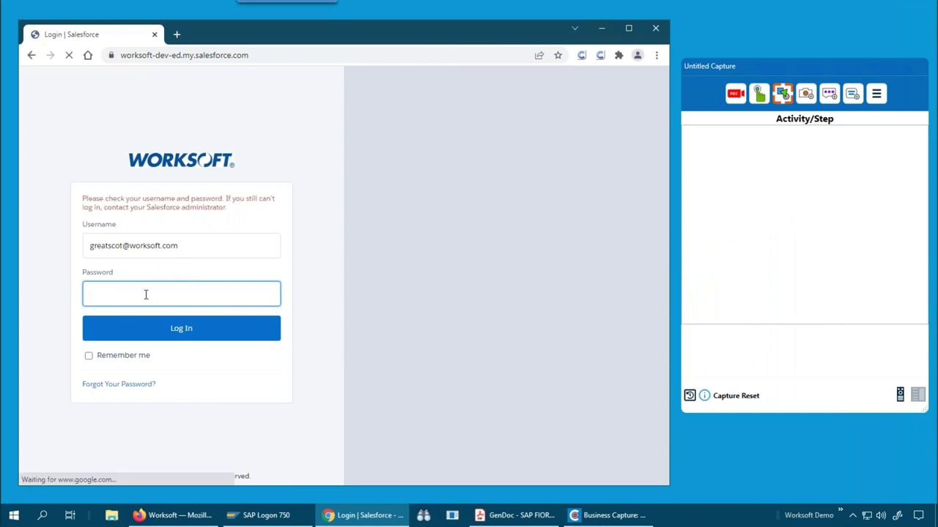
pyautogui.write('**********')
pyautogui.press('Return')
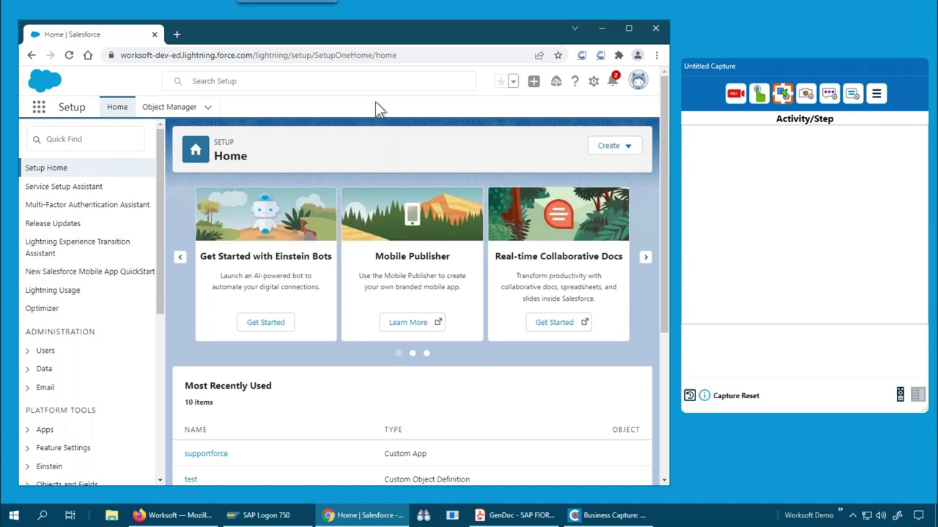
# - Start recording and begin a new Salesforce opportunity via App Launcher > Opportunities > New
pyautogui.click(734, 94)
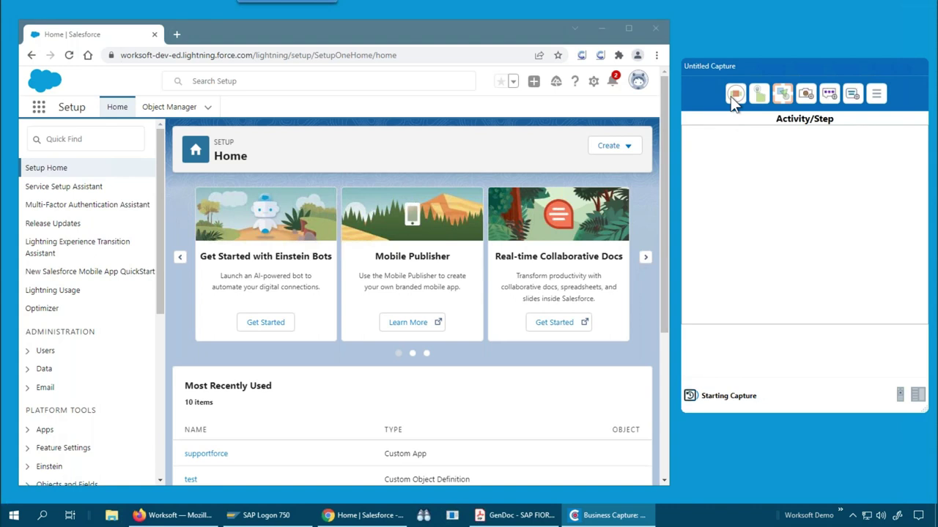
pyautogui.click(37, 110)
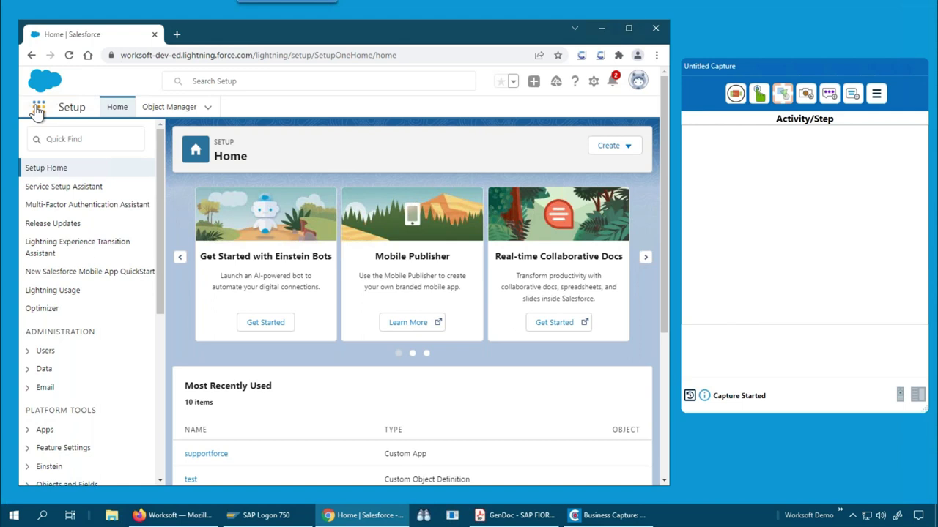
pyautogui.click(37, 110)
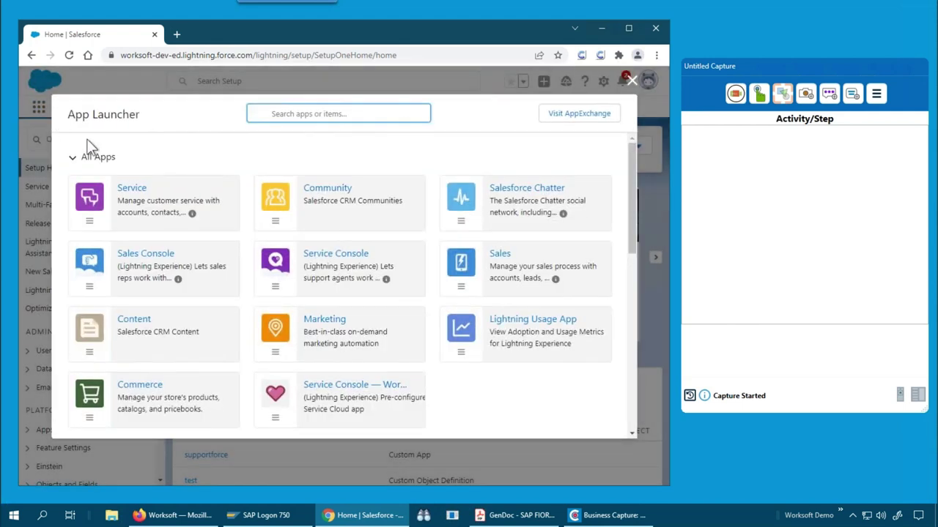
pyautogui.scroll(-10, 341, 251)
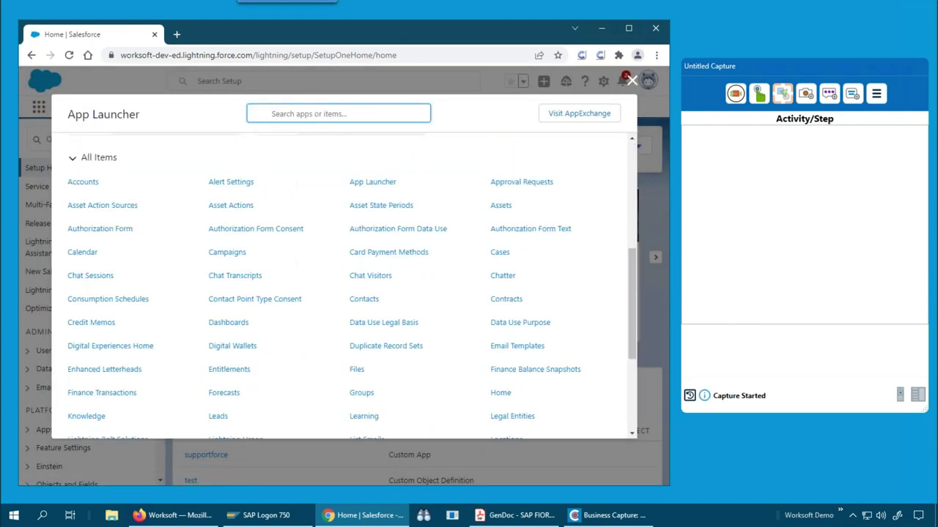
pyautogui.scroll(-1, 379, 288)
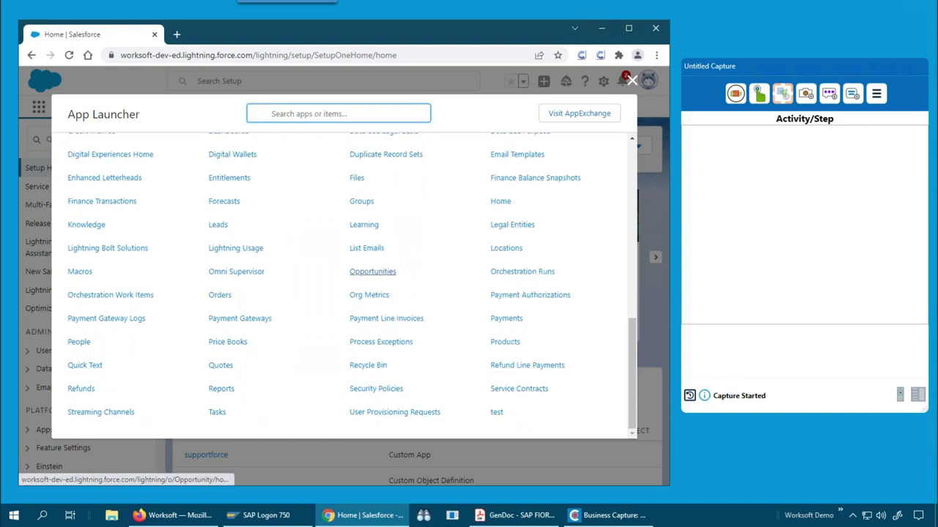
pyautogui.click(381, 272)
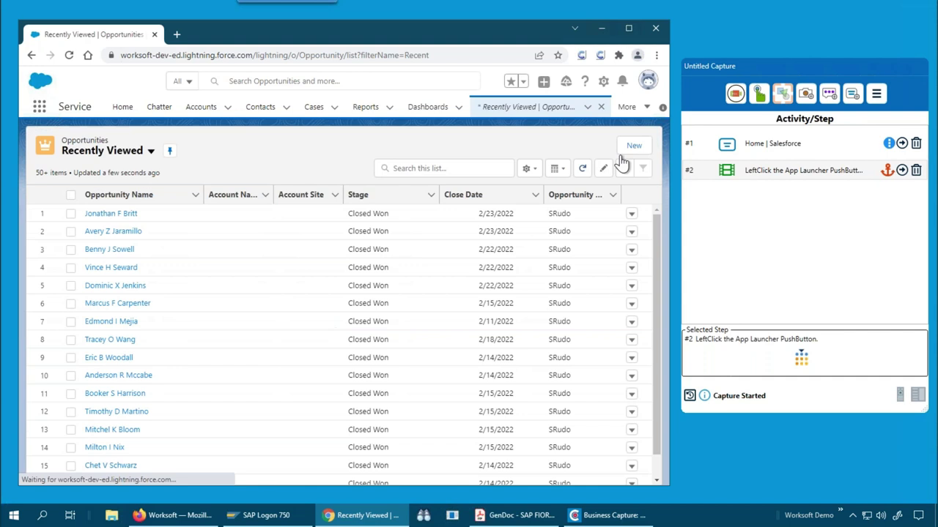
pyautogui.click(634, 146)
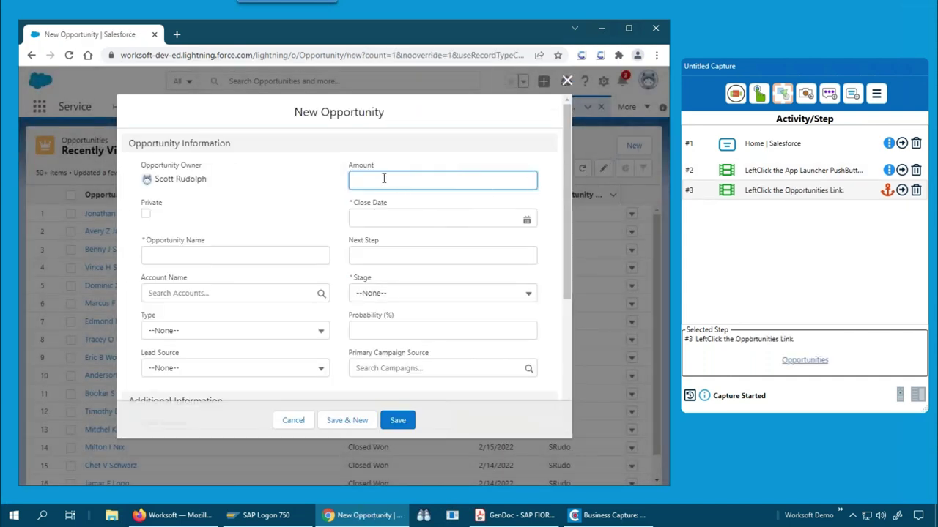
# - Enter Amount 17.55, Close Date 02/24/2022 and an opportunity name, then pause recording
pyautogui.write('17.55')
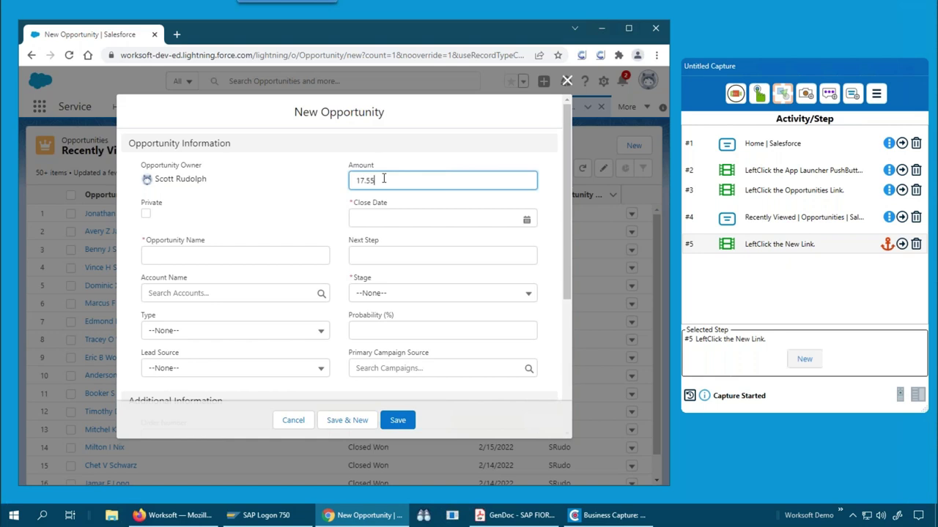
pyautogui.press('Tab')
pyautogui.press('Tab')
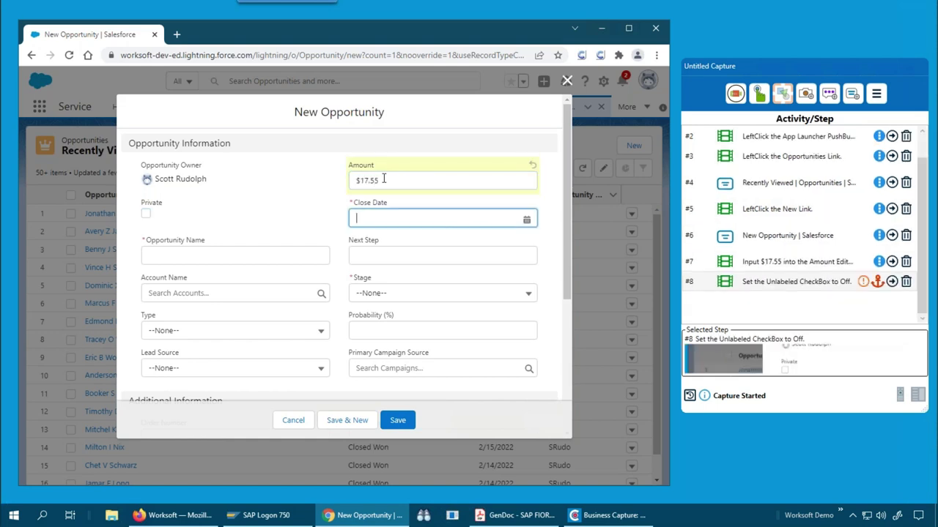
pyautogui.write('02/24/2022')
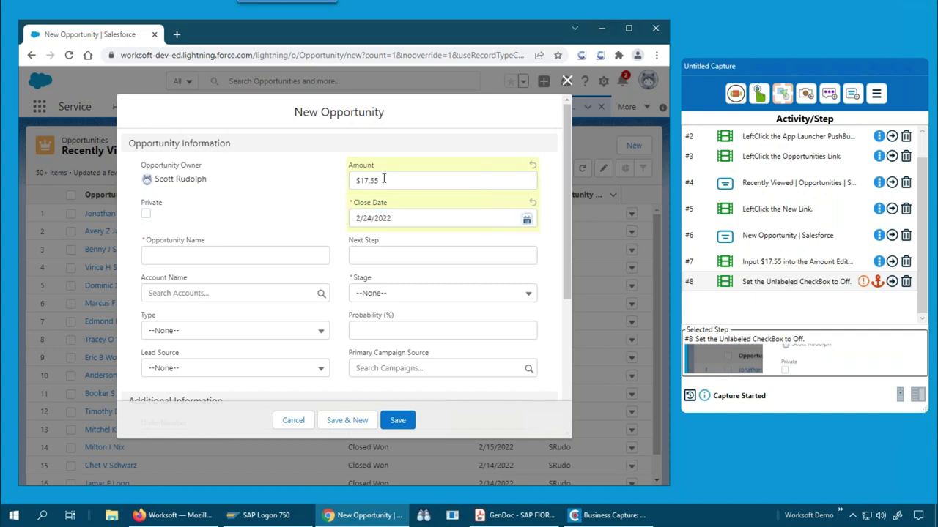
pyautogui.press('Tab')
pyautogui.press('Tab')
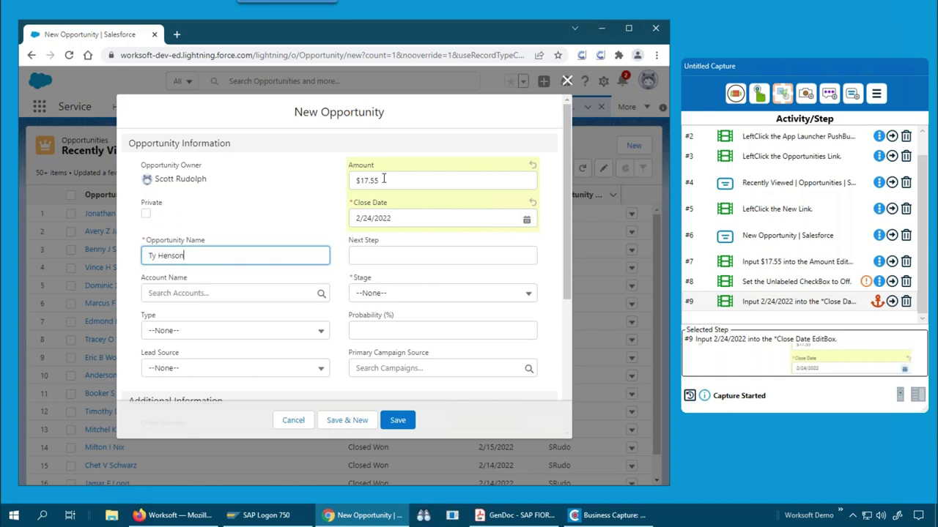
pyautogui.press('Tab')
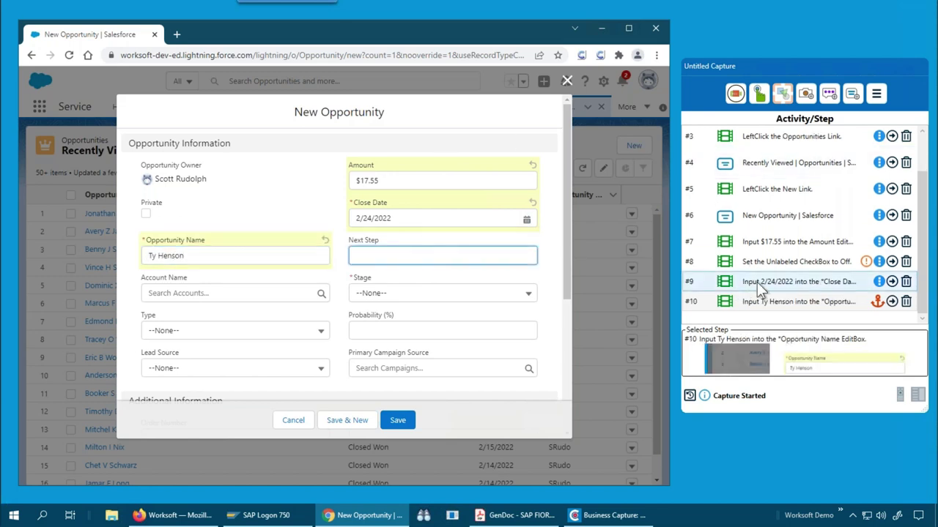
pyautogui.click(738, 96)
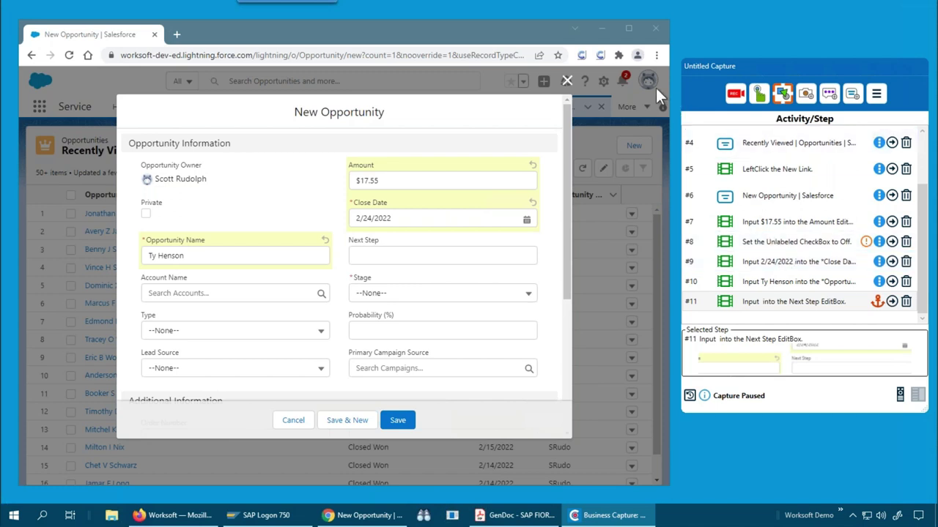
# - Close Chrome, leaving the unsaved opportunity page, and exit Business Capture from its main menu
pyautogui.click(660, 30)
pyautogui.click(393, 123)
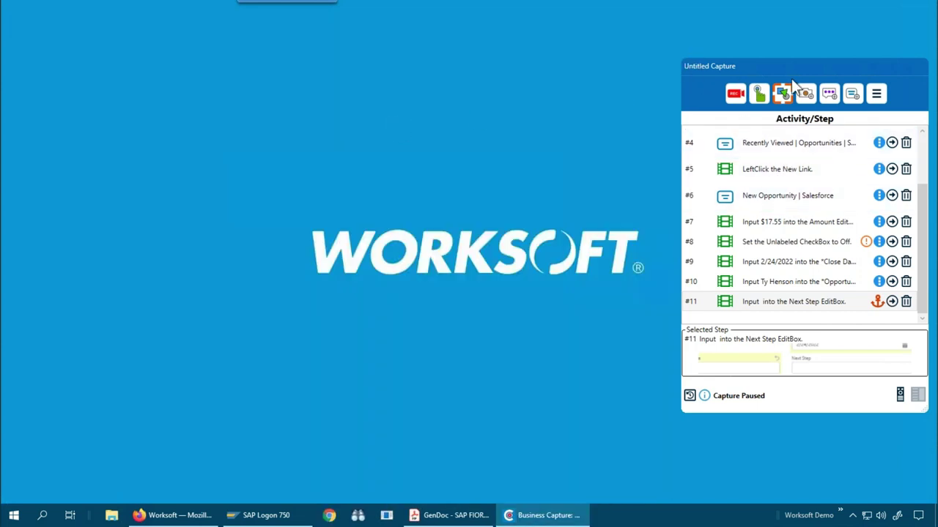
pyautogui.moveTo(788, 72); pyautogui.dragTo(732, 70)
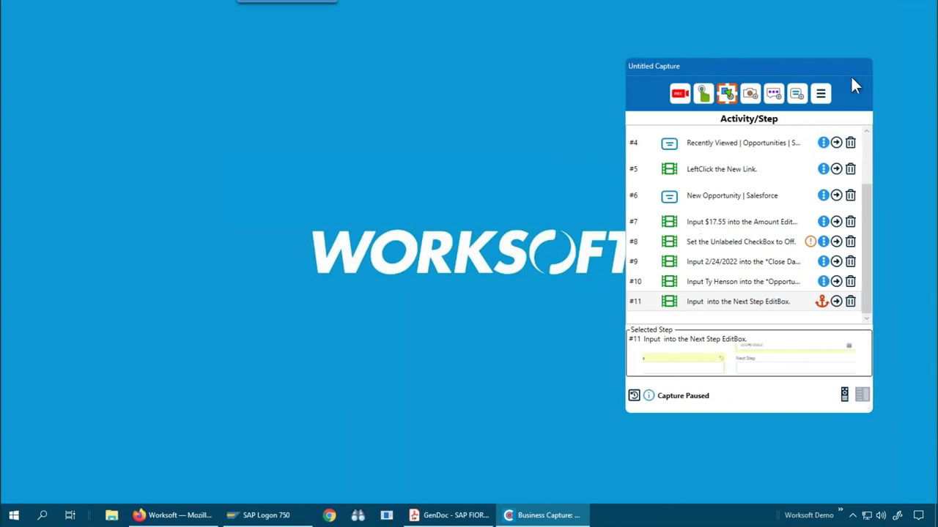
pyautogui.click(820, 93)
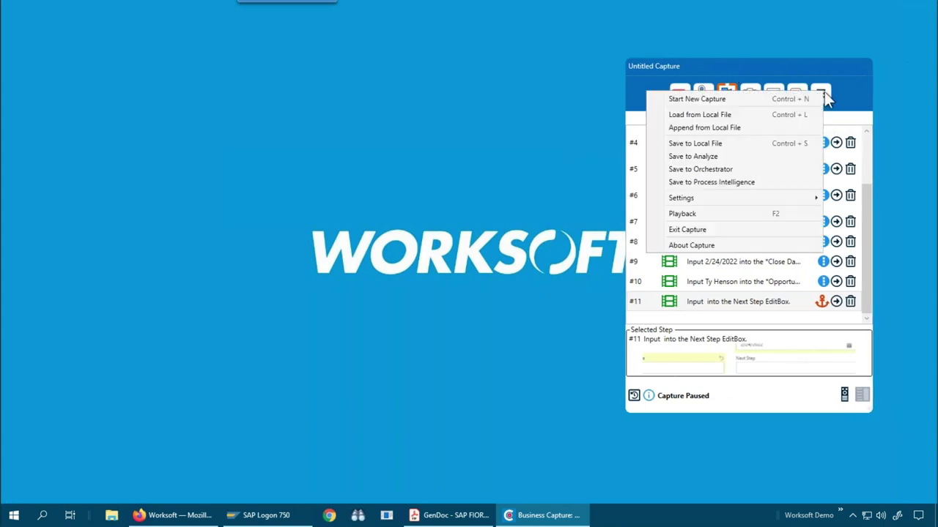
pyautogui.click(721, 231)
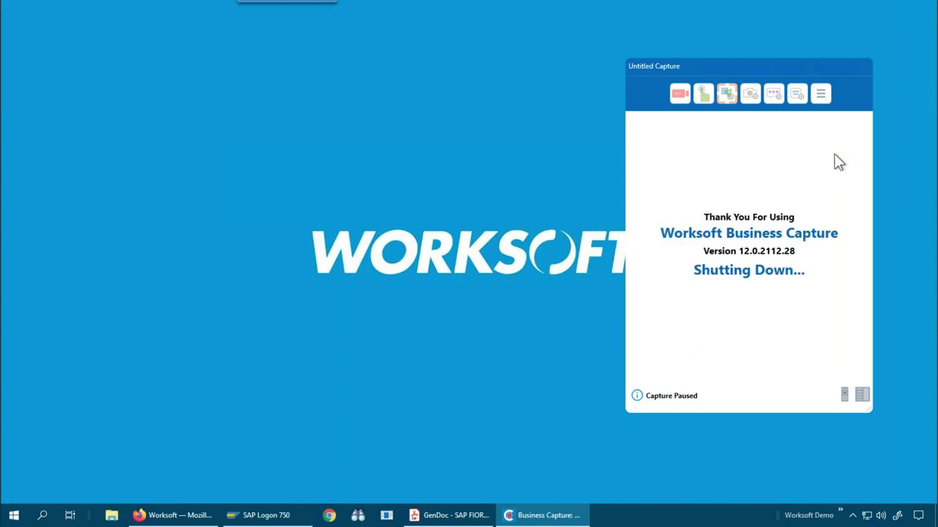
# - Bring GenDoc - SAP FIORI Simple Order.pdf forward in Acrobat and scroll to the Document Business Process diagram
pyautogui.click(448, 516)
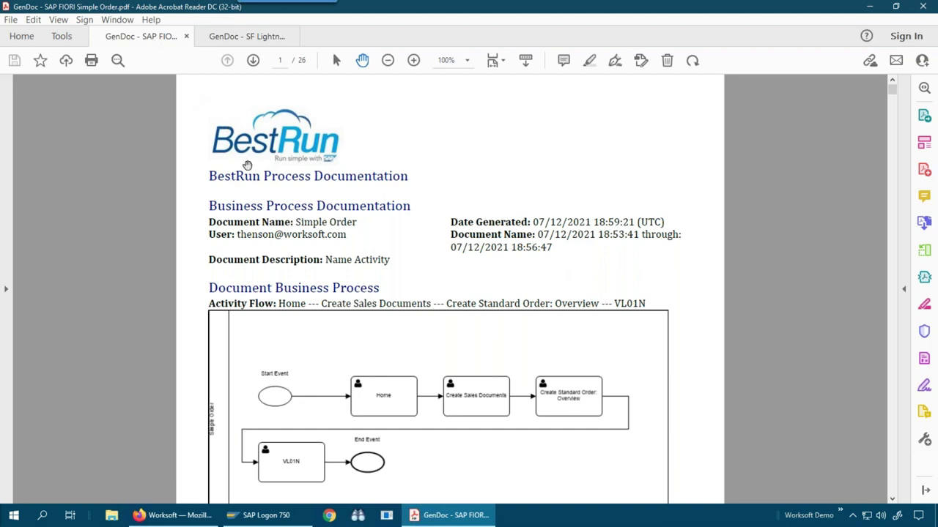
pyautogui.scroll(-5, 246, 163)
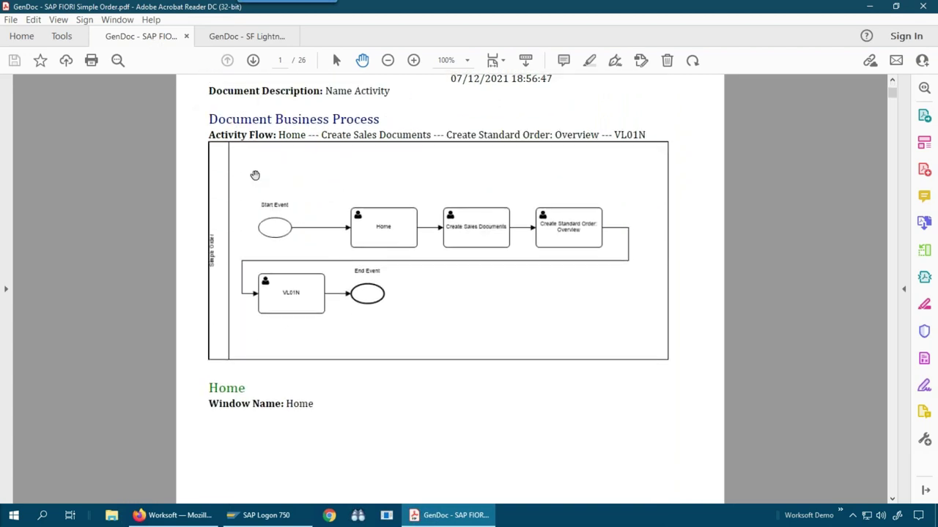
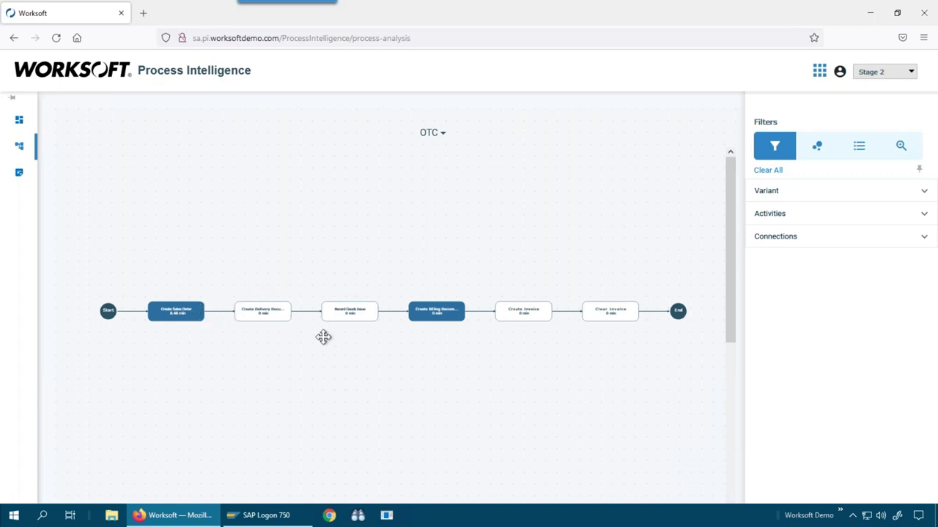
# - Lower the Variant Frequency filter minimum to 1 so the OTC map covers 1–488
pyautogui.click(778, 200)
pyautogui.click(795, 340)
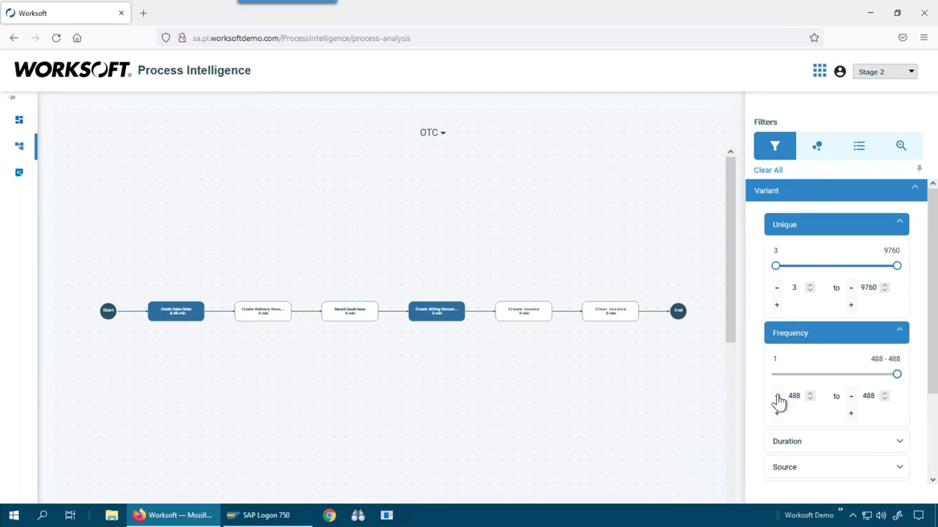
pyautogui.click(777, 396)
pyautogui.moveTo(779, 402); pyautogui.dragTo(779, 402)
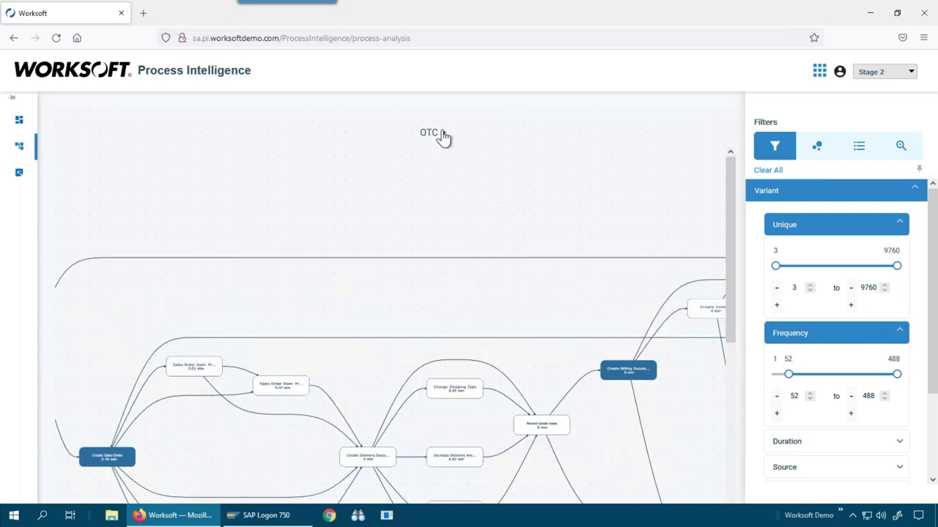
pyautogui.scroll(-2, 455, 192)
pyautogui.moveTo(469, 204); pyautogui.dragTo(386, 193)
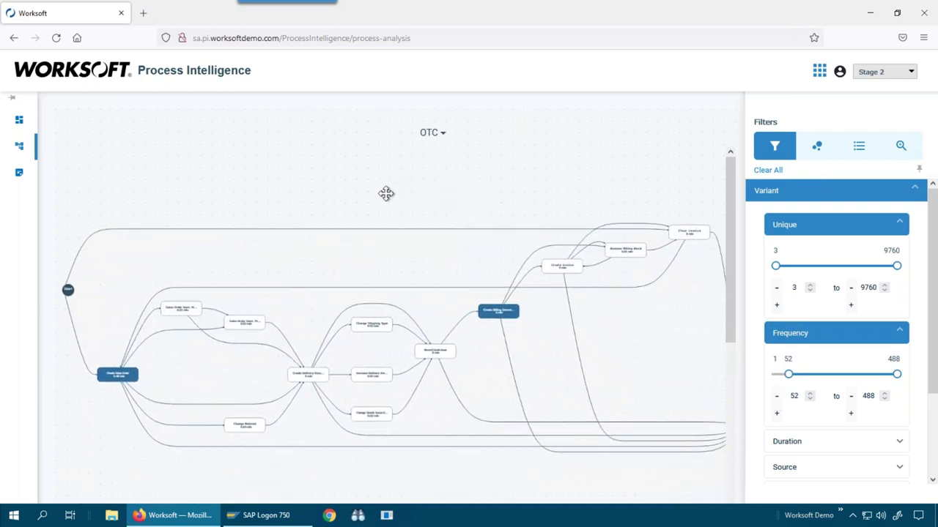
pyautogui.scroll(-1, 386, 192)
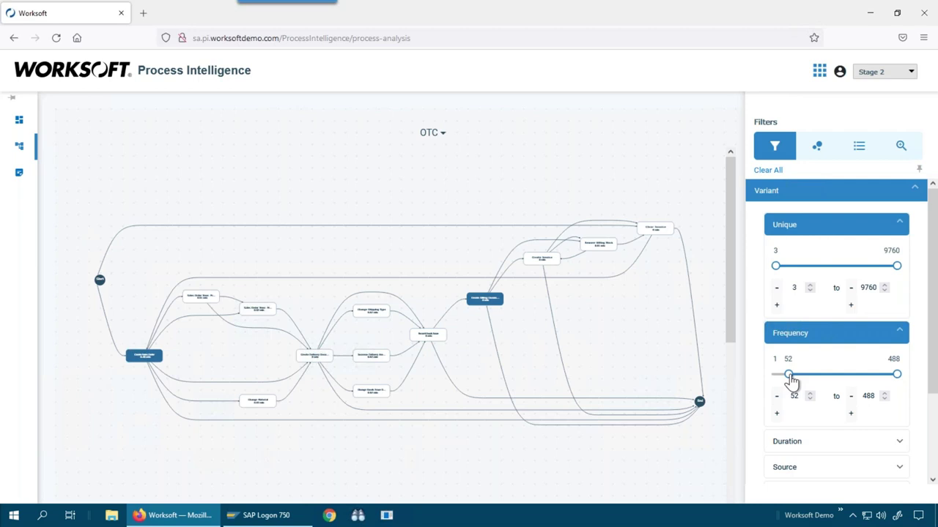
pyautogui.moveTo(788, 375); pyautogui.dragTo(776, 375)
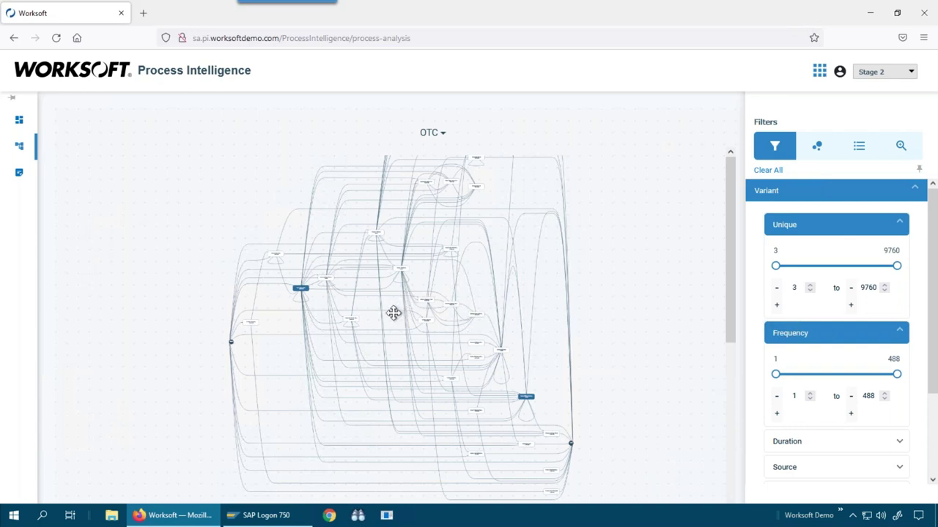
# - Raise the Frequency filter minimum to 24 and recentre the thinner OTC map
pyautogui.scroll(5, 394, 313)
pyautogui.scroll(-5, 394, 313)
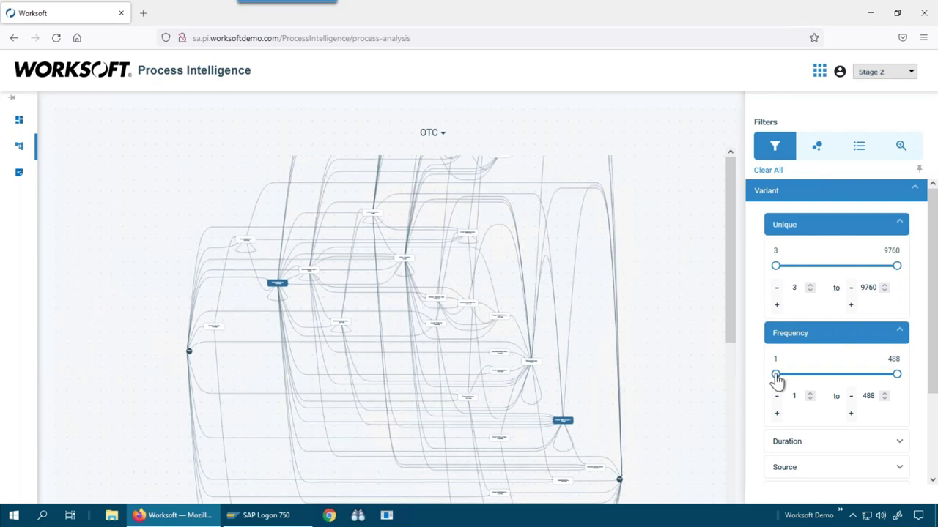
pyautogui.moveTo(775, 374); pyautogui.dragTo(781, 375)
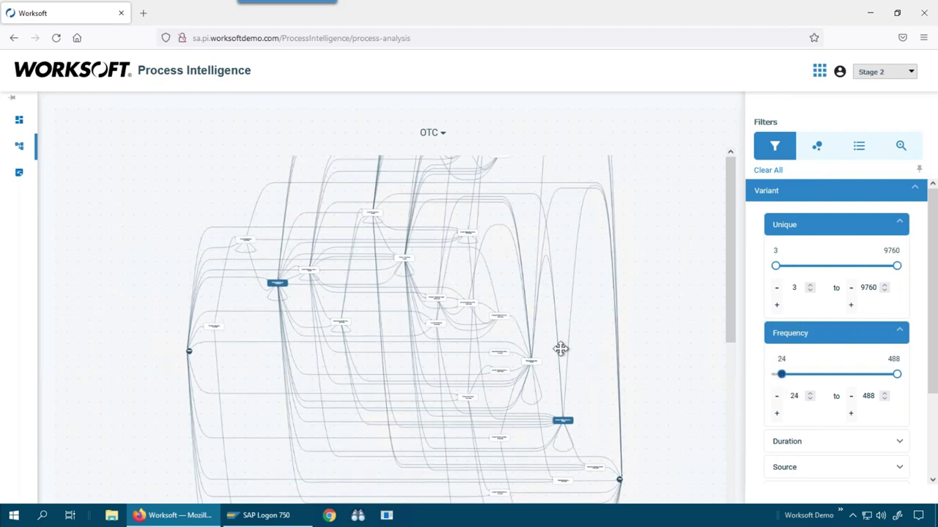
pyautogui.moveTo(553, 340); pyautogui.dragTo(398, 231)
pyautogui.scroll(5, 398, 231)
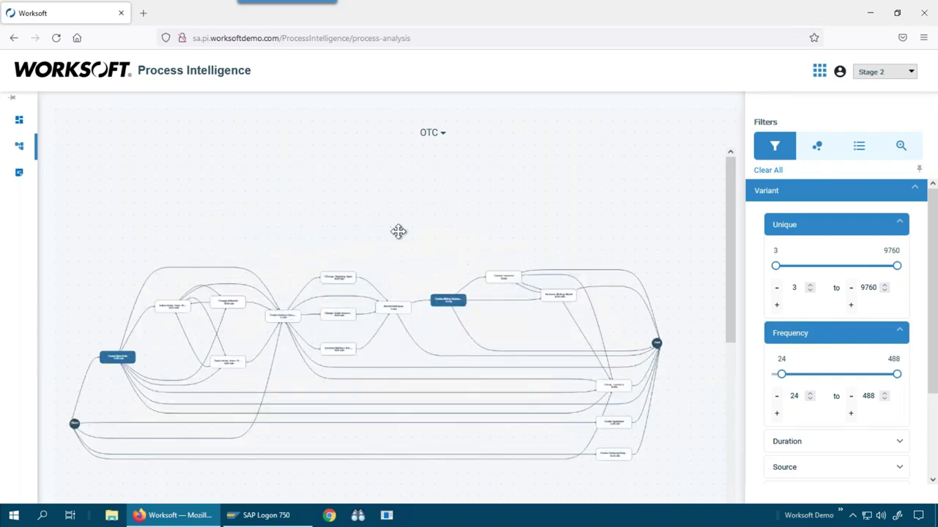
pyautogui.scroll(-1, 398, 232)
pyautogui.moveTo(419, 213); pyautogui.dragTo(405, 186)
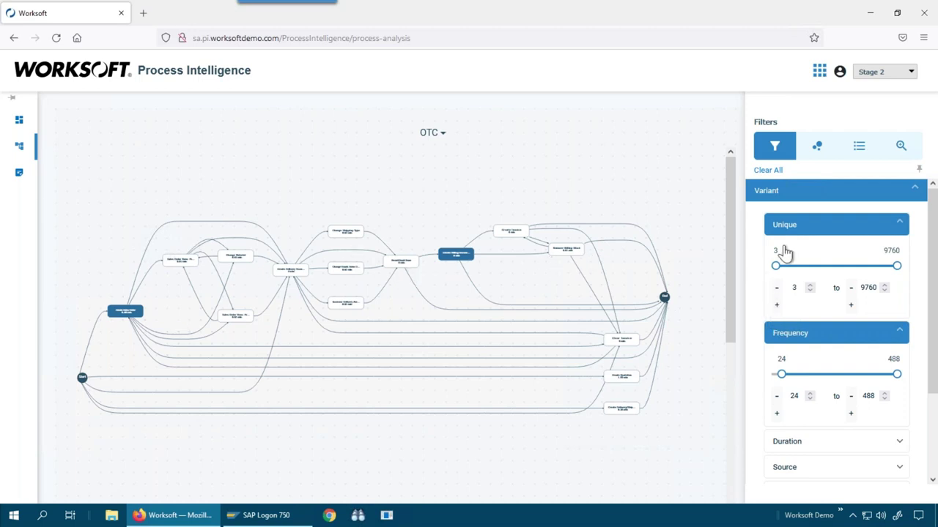
# - Turn on Frequency and Duration highlighting for the OTC map's connections
pyautogui.click(816, 150)
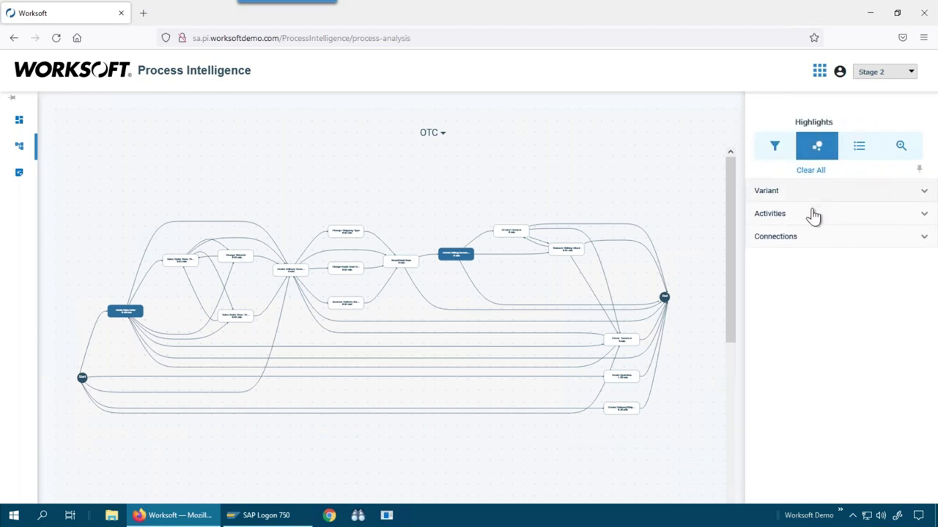
pyautogui.click(791, 238)
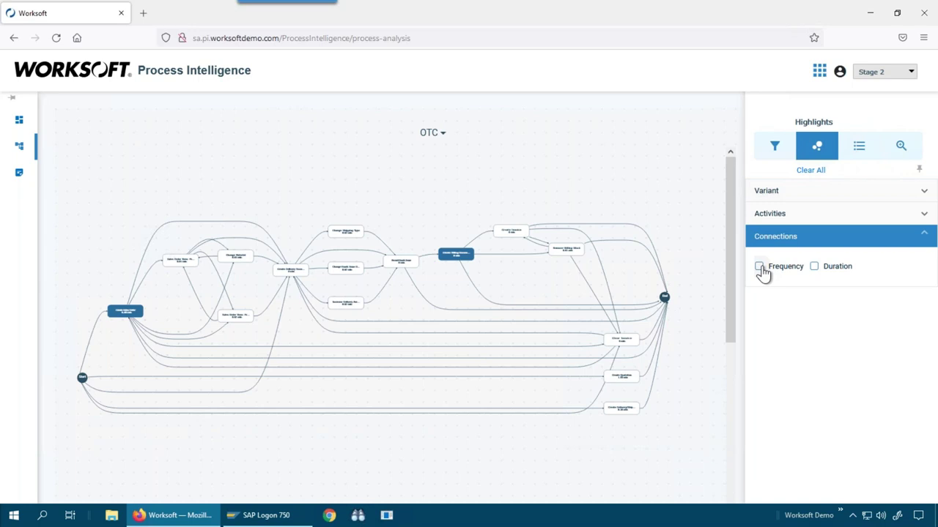
pyautogui.click(760, 268)
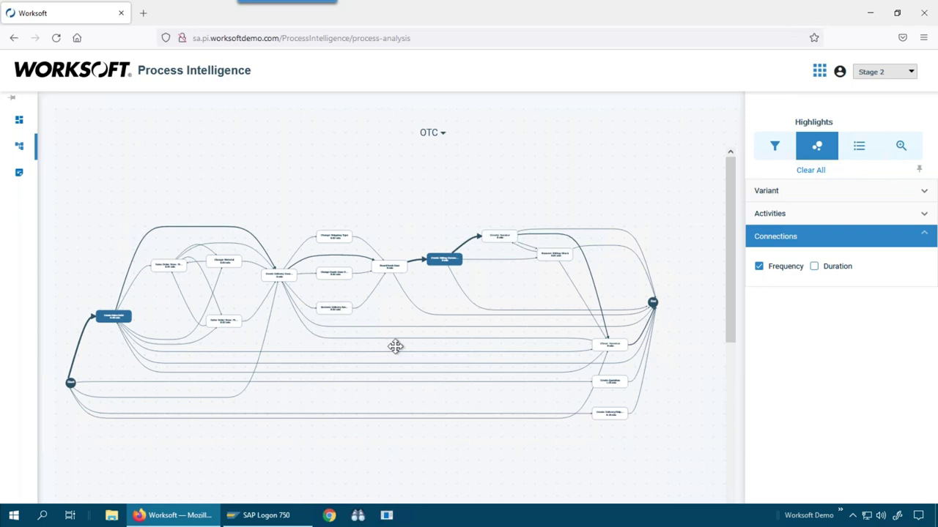
pyautogui.click(814, 267)
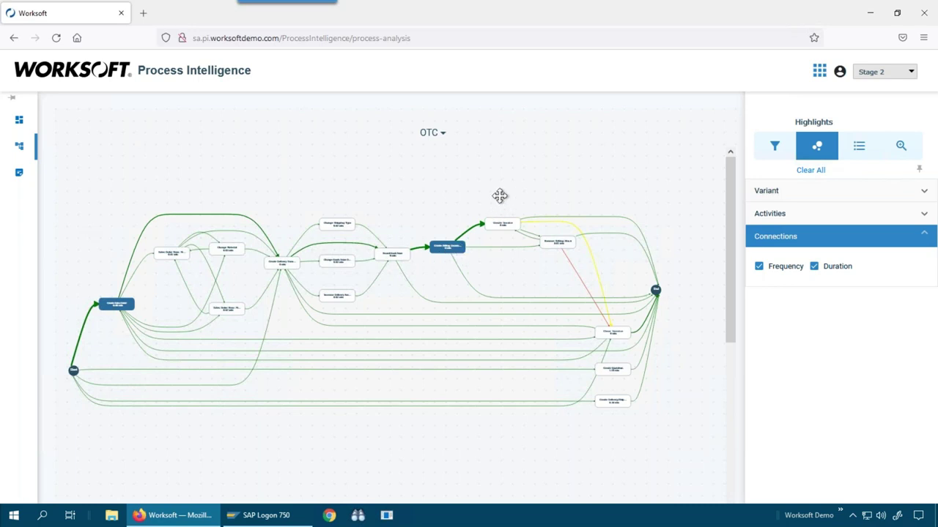
# - Launch Continuous Testing Manager from the Application Picker and switch to its login tab
pyautogui.click(819, 73)
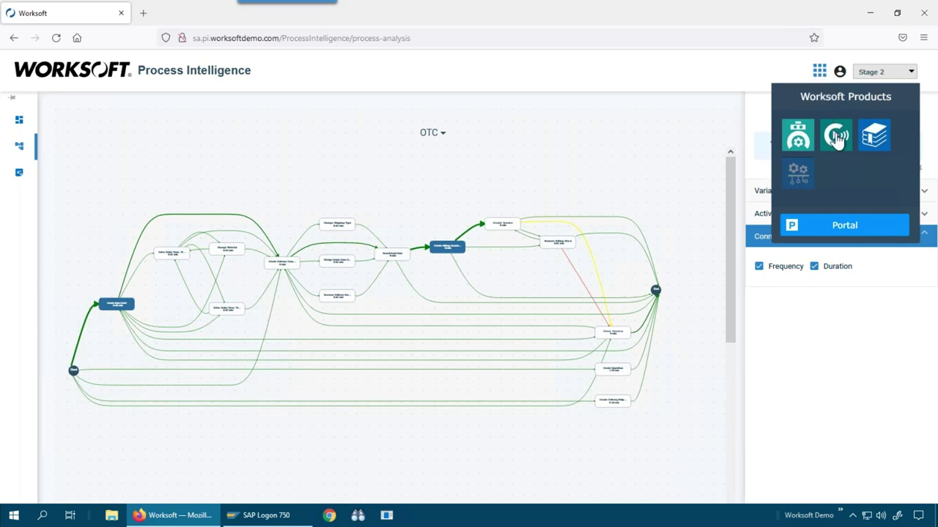
pyautogui.click(836, 139)
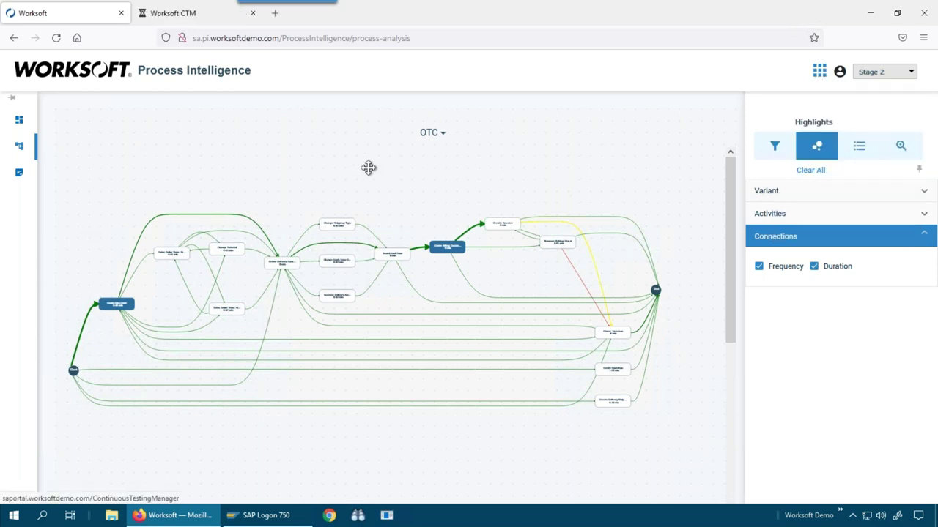
pyautogui.click(189, 20)
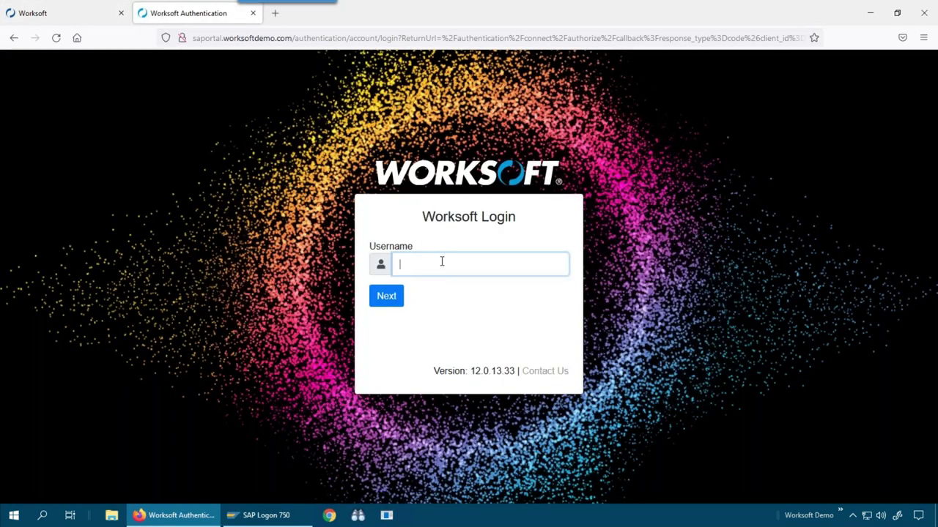
# - Sign in with the username and password, re-entering the password after the first attempt
pyautogui.press('BackSpace')
pyautogui.press('BackSpace')
pyautogui.press('BackSpace')
pyautogui.press('BackSpace')
pyautogui.press('BackSpace')
pyautogui.press('Return')
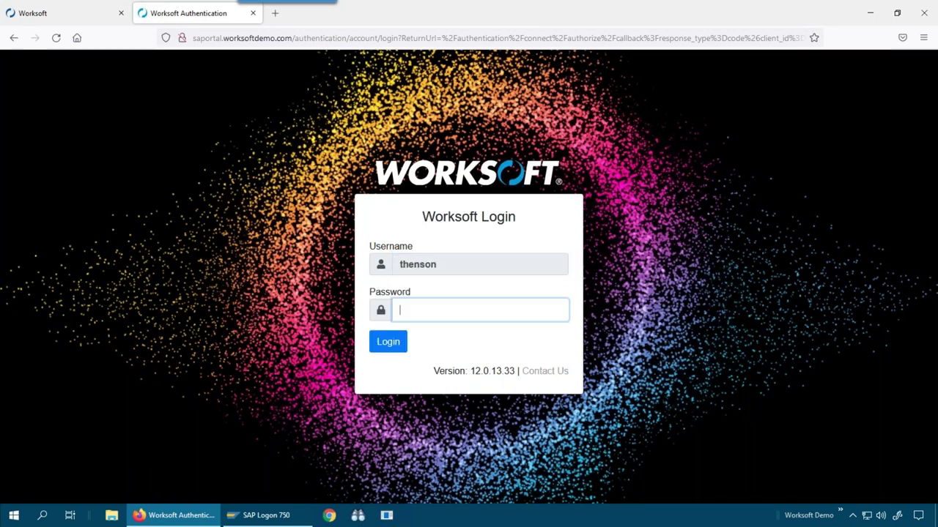
pyautogui.press('Return')
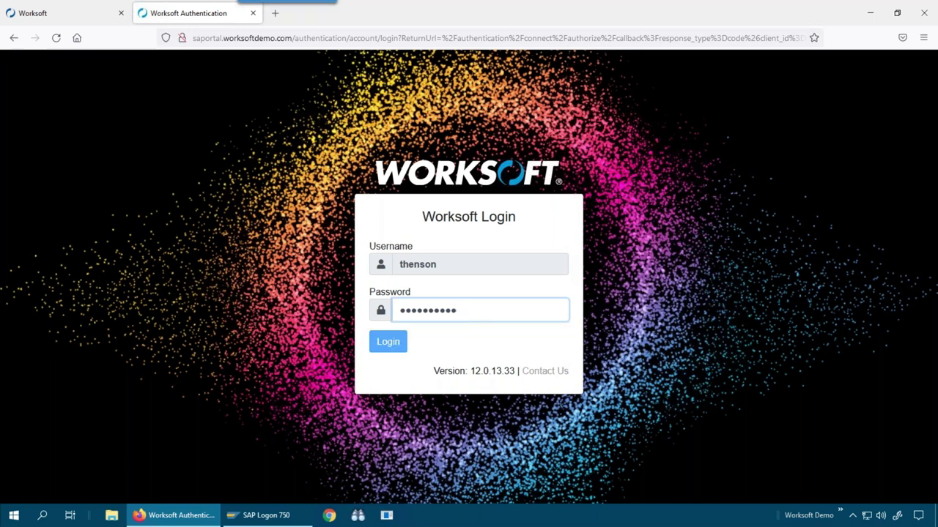
pyautogui.moveTo(500, 287); pyautogui.dragTo(368, 293)
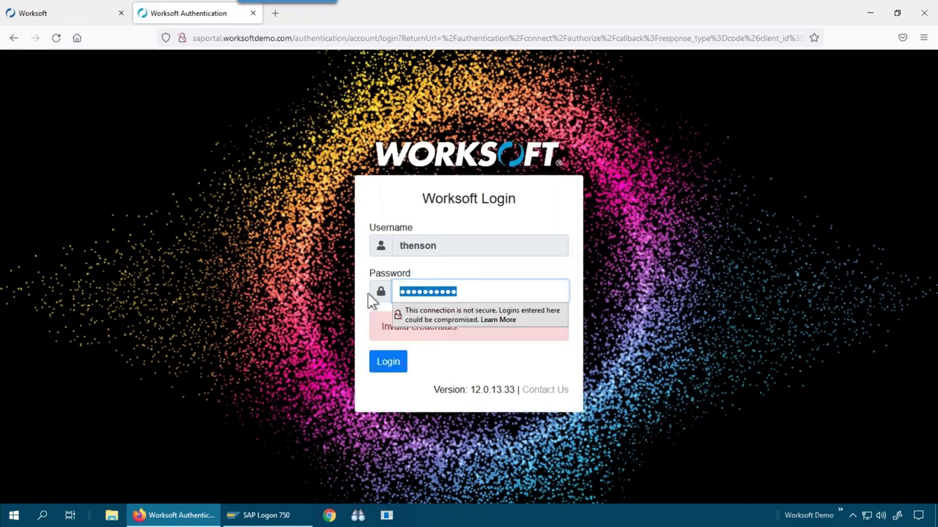
pyautogui.write('**********')
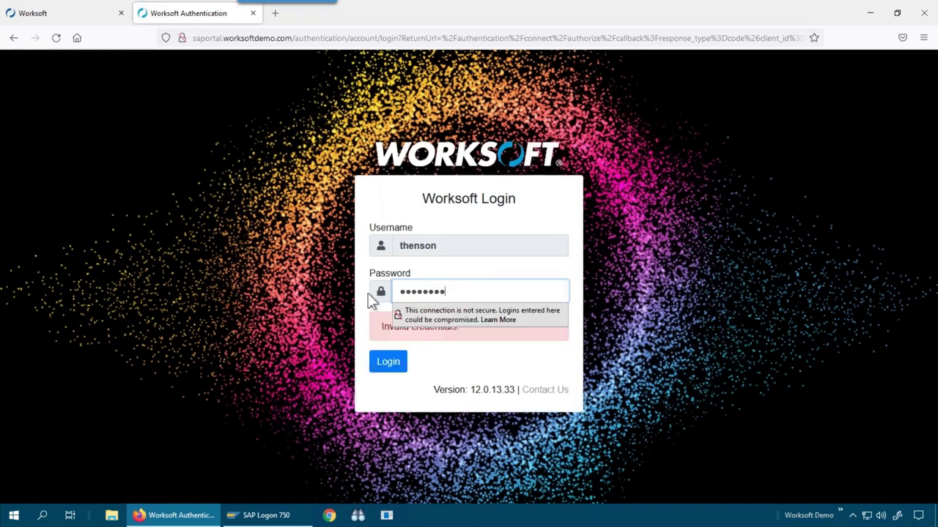
pyautogui.press('Return')
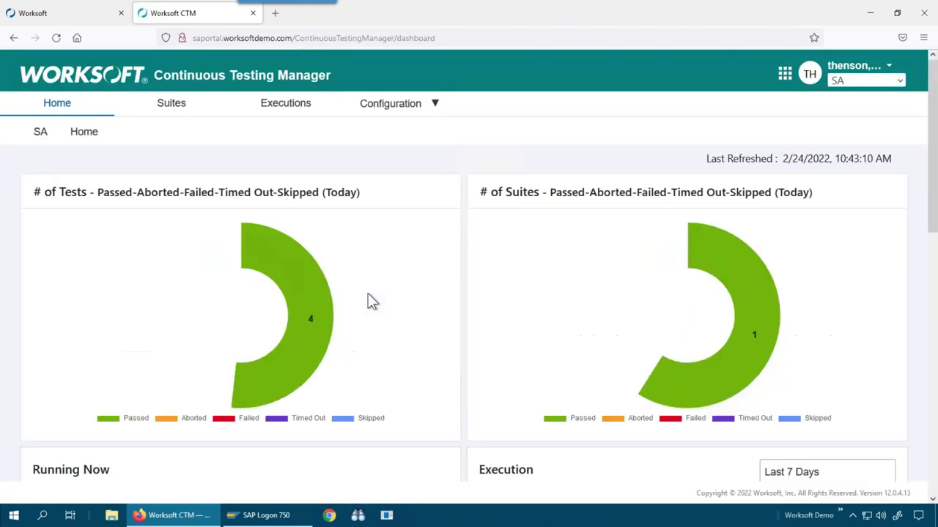
# - Run the Demo Parallel Execution suite, then open it for editing from the Suites list
pyautogui.click(181, 108)
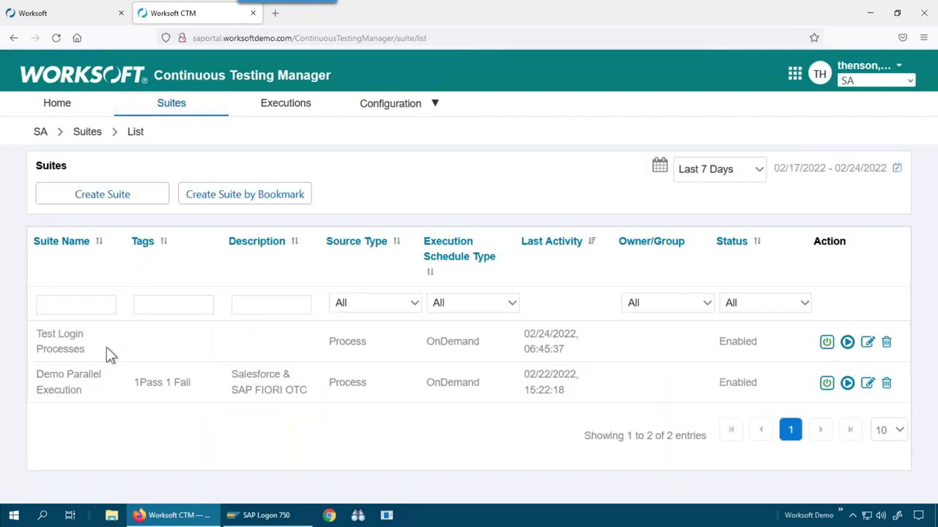
pyautogui.click(847, 383)
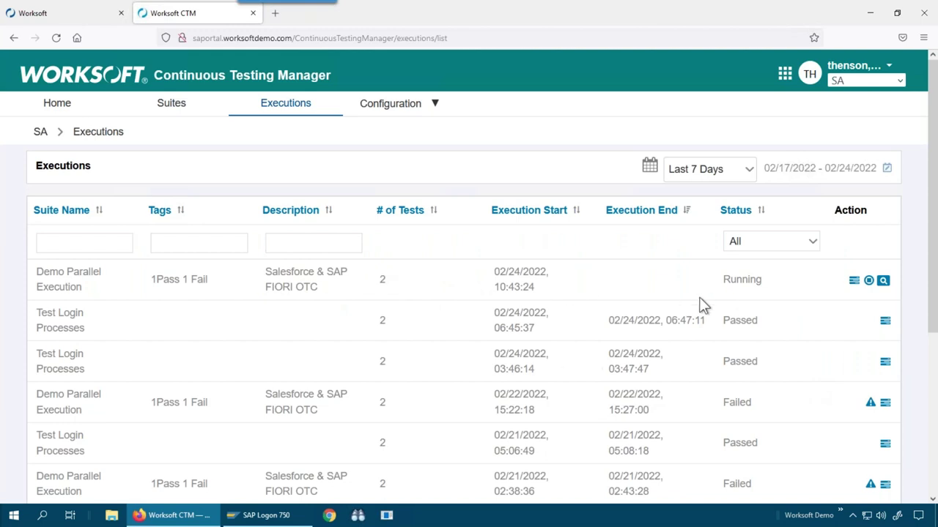
pyautogui.click(175, 110)
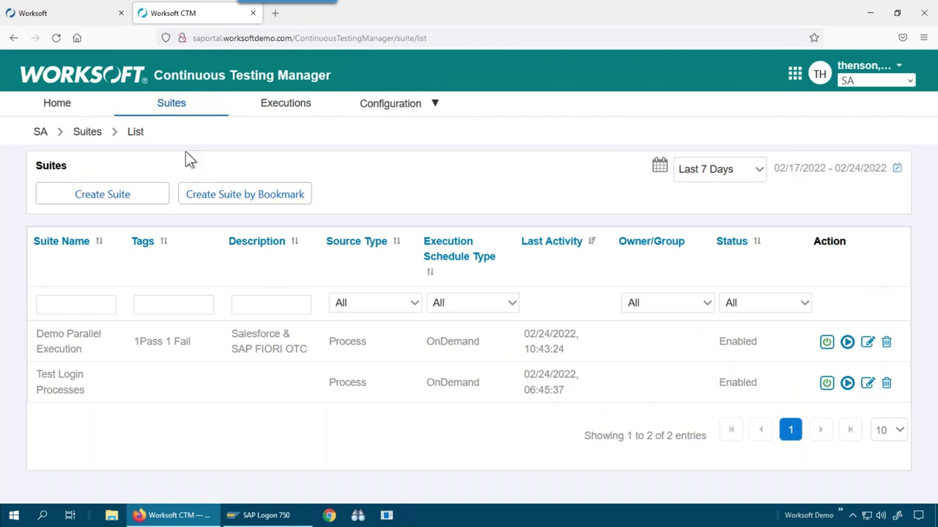
pyautogui.click(868, 342)
# - Advance the suite editor past Where to Run to the scheduling step
pyautogui.scroll(-2, 252, 264)
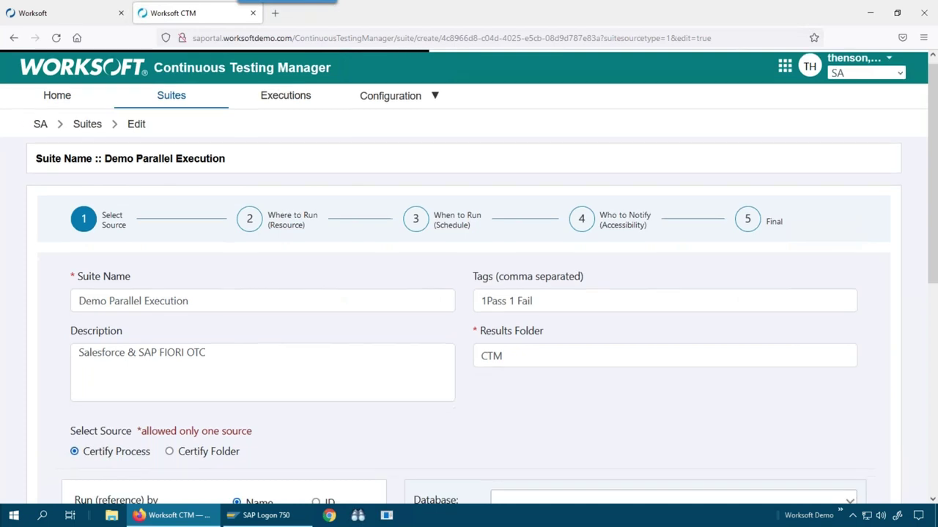
pyautogui.scroll(2, 252, 242)
pyautogui.click(250, 227)
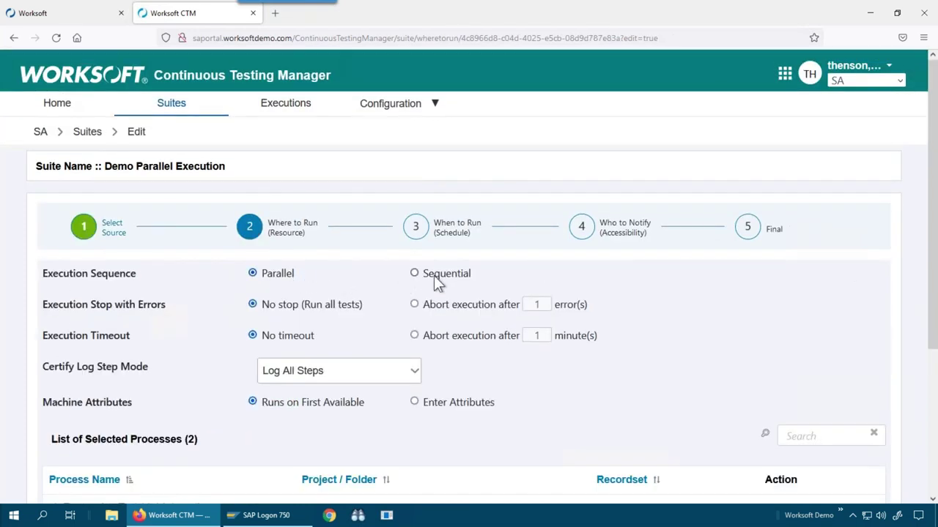
pyautogui.scroll(-3, 434, 275)
pyautogui.scroll(2, 434, 276)
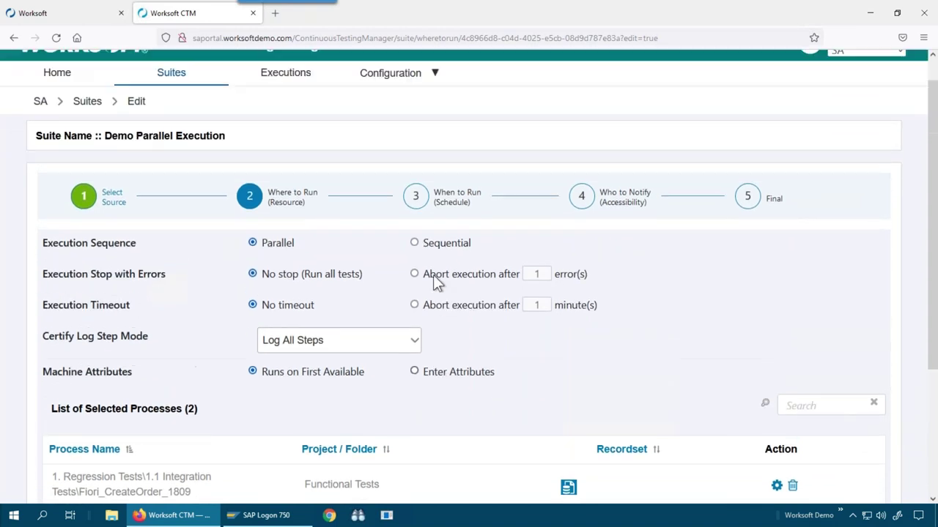
pyautogui.scroll(1, 433, 275)
pyautogui.click(415, 225)
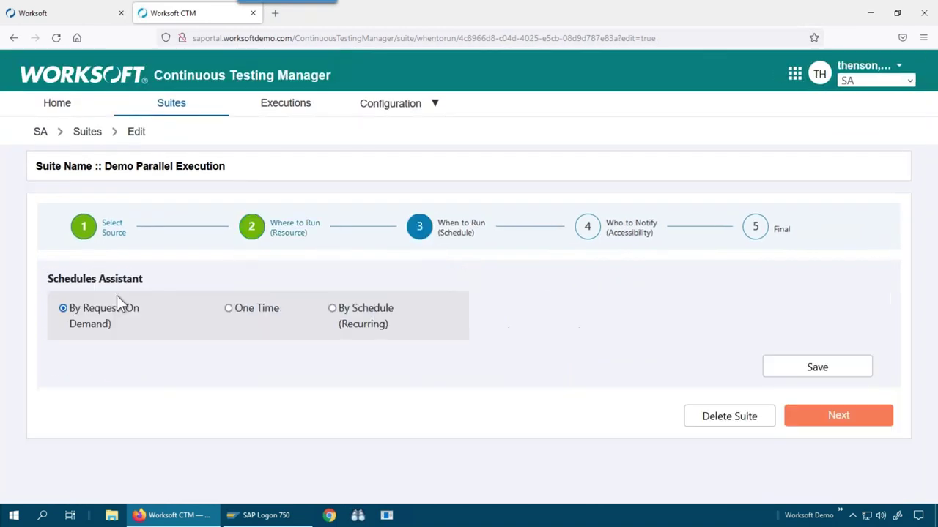
# - Schedule the suite By Schedule (Recurring) with Hourly recurrence
pyautogui.click(333, 310)
pyautogui.scroll(-4, 339, 308)
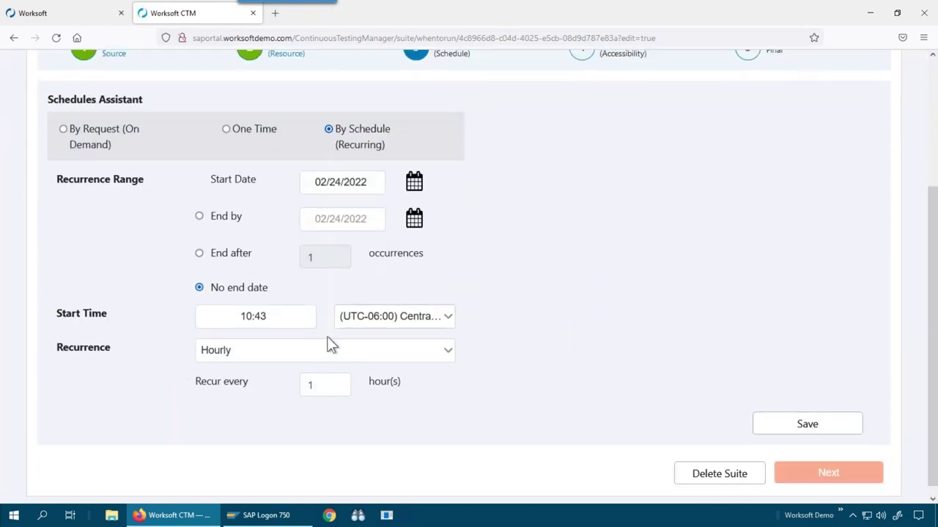
pyautogui.click(327, 358)
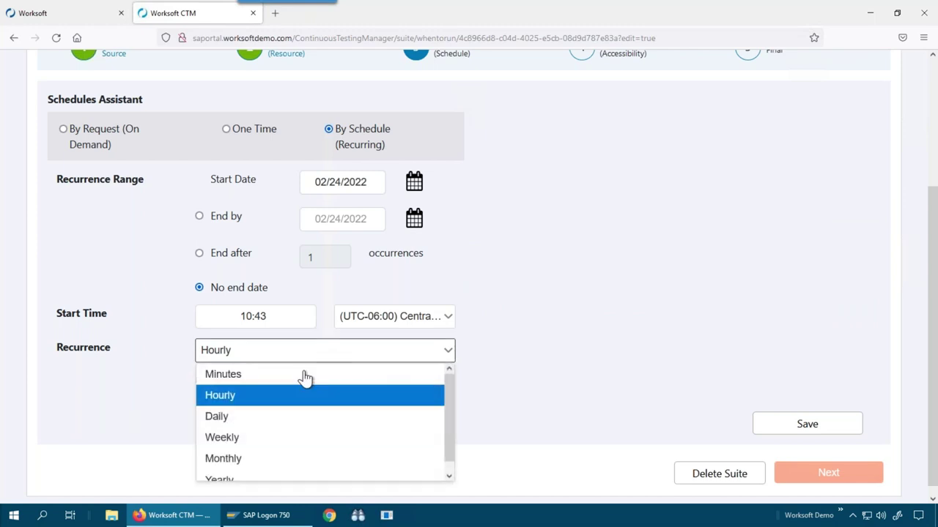
pyautogui.click(570, 307)
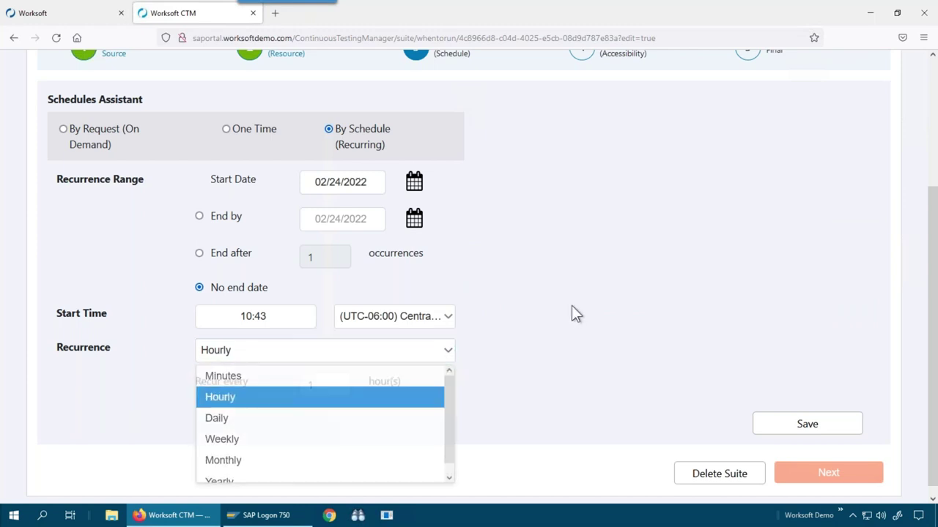
pyautogui.scroll(4, 572, 304)
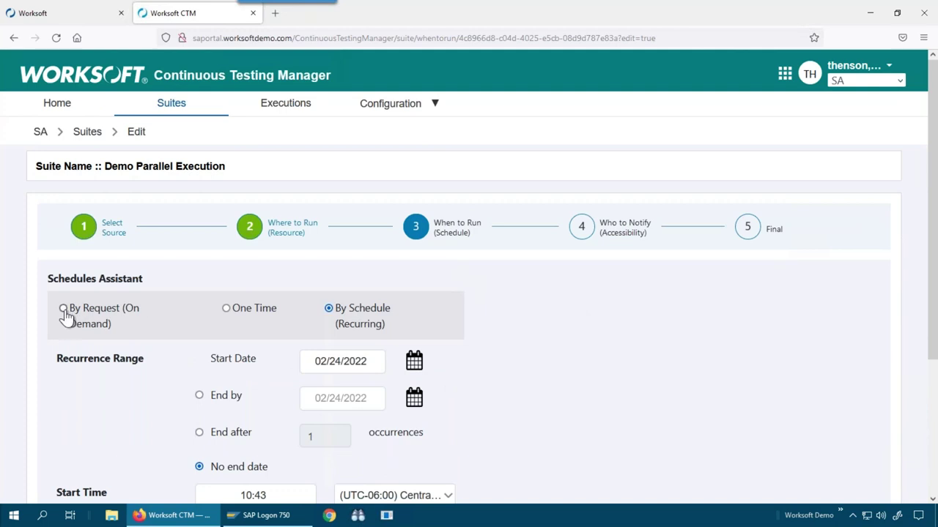
# - Continue to Who to Notify, then view the Executions list showing the run as Running
pyautogui.click(571, 234)
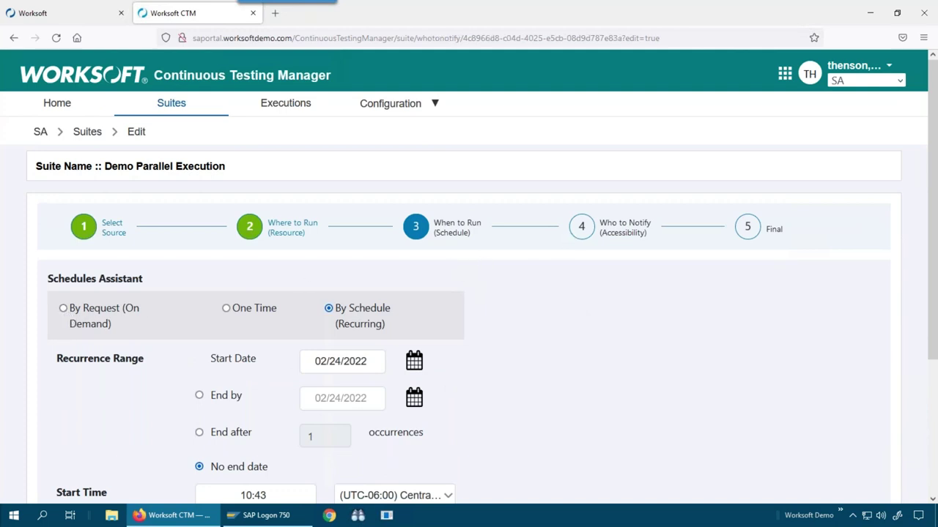
pyautogui.scroll(-3, 453, 280)
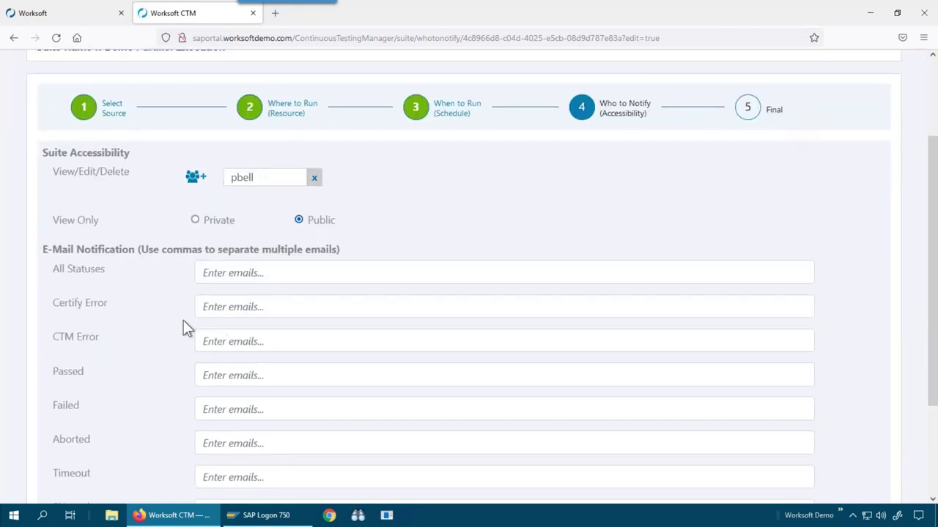
pyautogui.scroll(3, 189, 318)
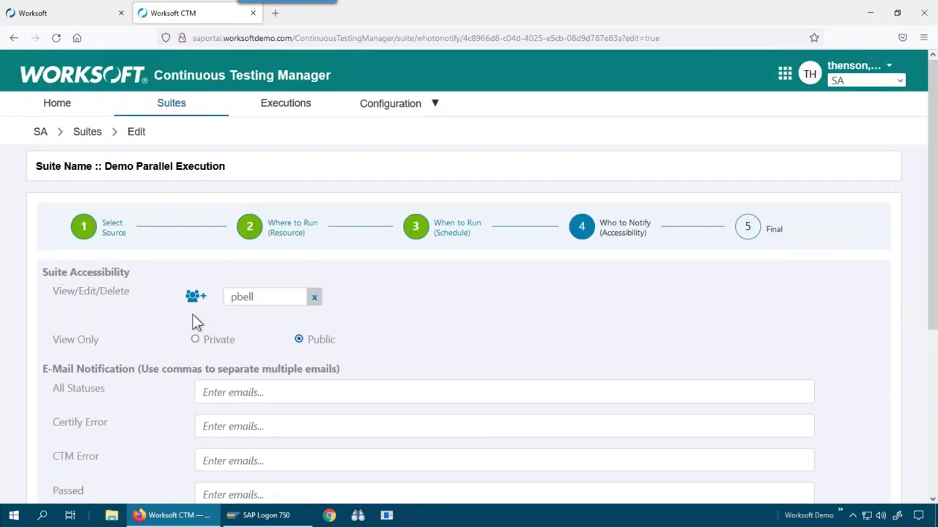
pyautogui.click(293, 104)
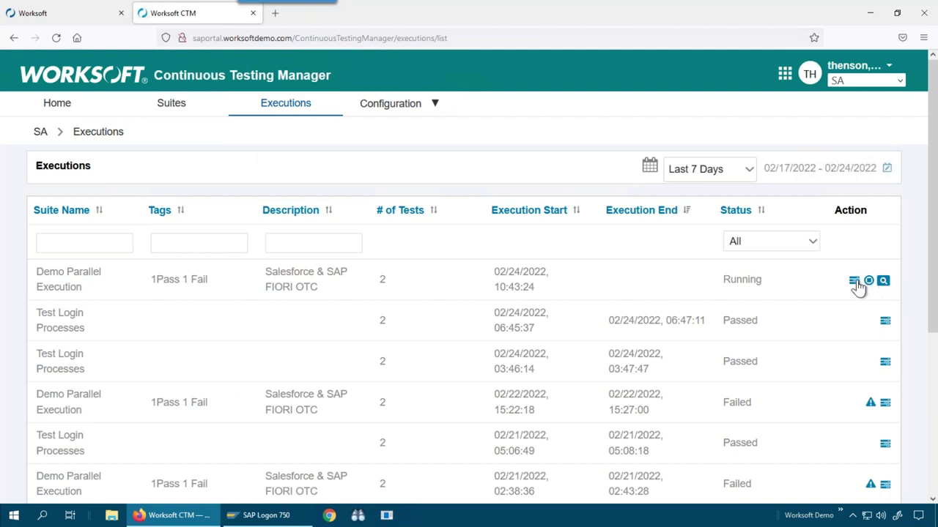
# - Spy on the SA.AWS Boston Agent's live screen, resized, using Worksoft2 machine credentials
pyautogui.click(857, 284)
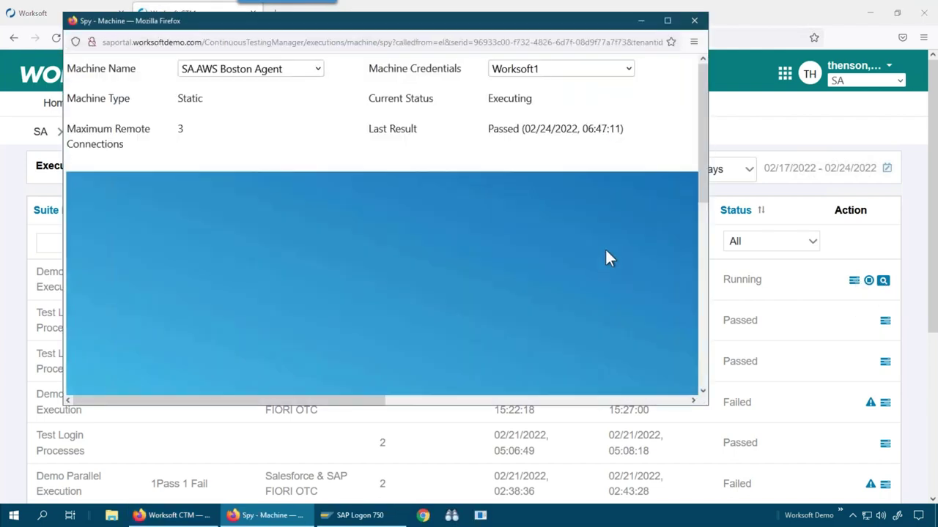
pyautogui.moveTo(706, 408); pyautogui.dragTo(669, 451)
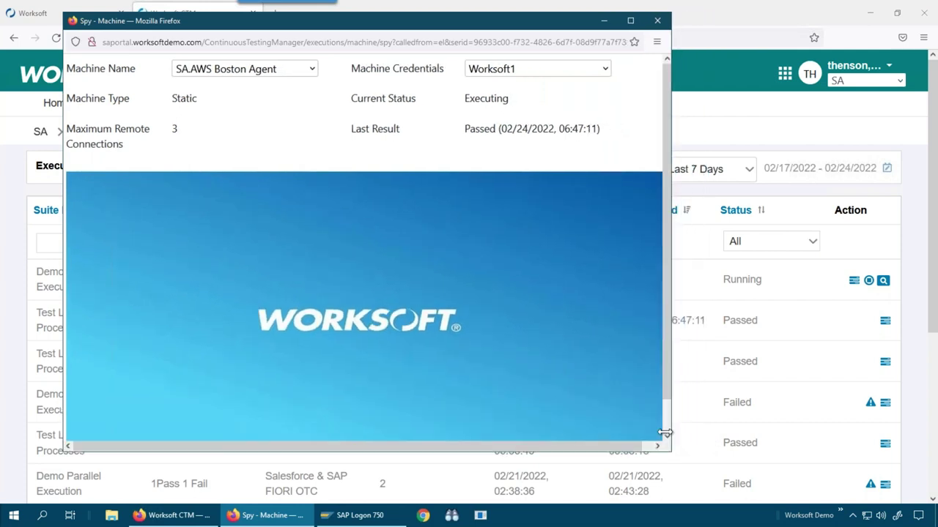
pyautogui.click(605, 70)
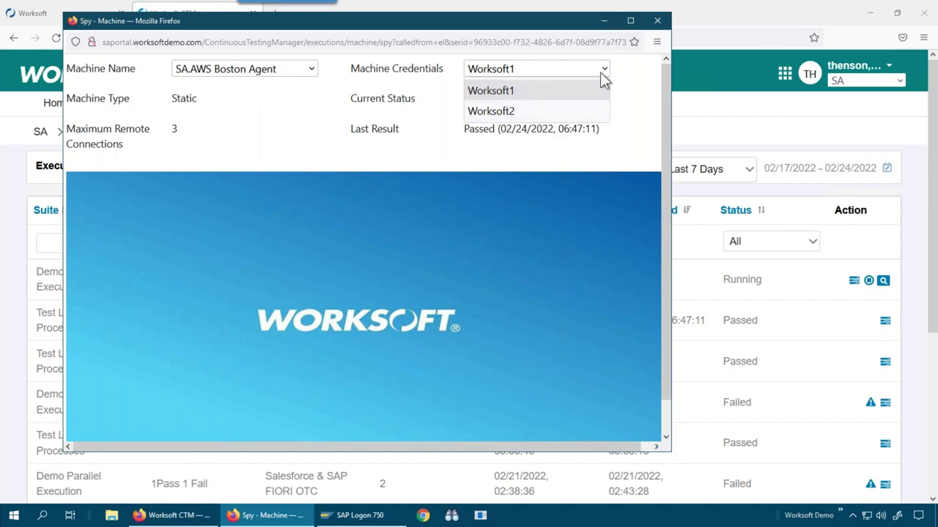
pyautogui.click(624, 73)
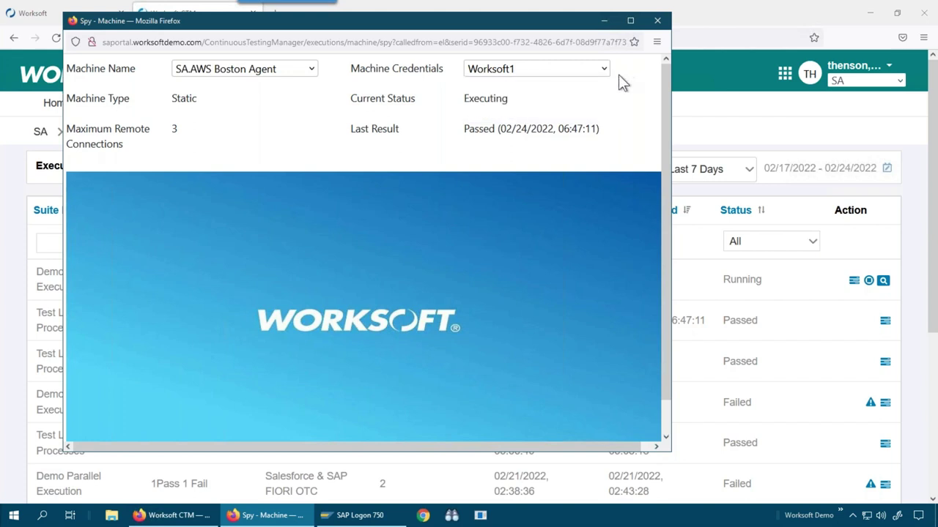
pyautogui.click(575, 69)
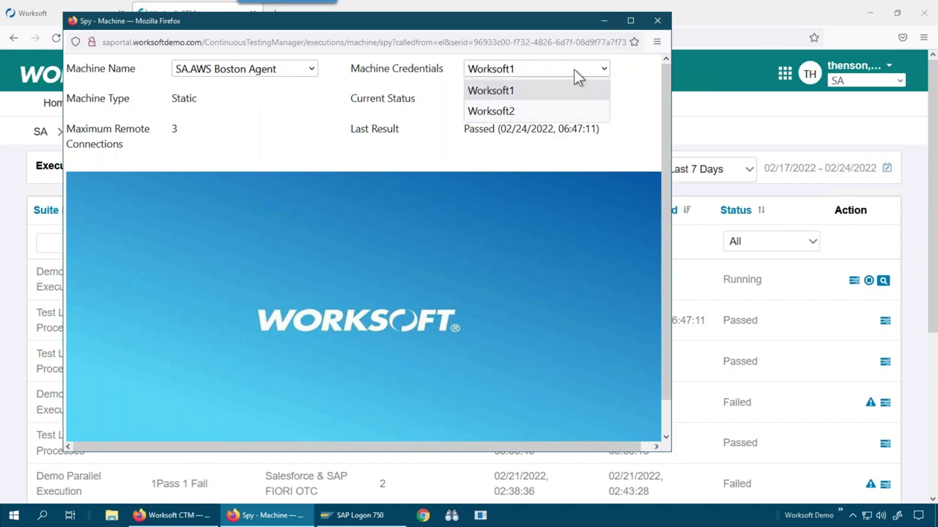
pyautogui.click(554, 111)
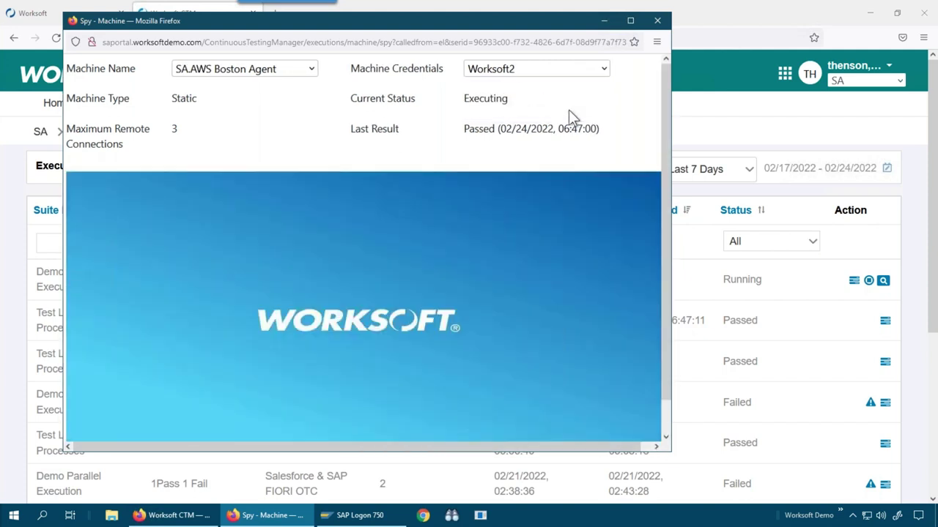
pyautogui.moveTo(672, 453); pyautogui.dragTo(688, 484)
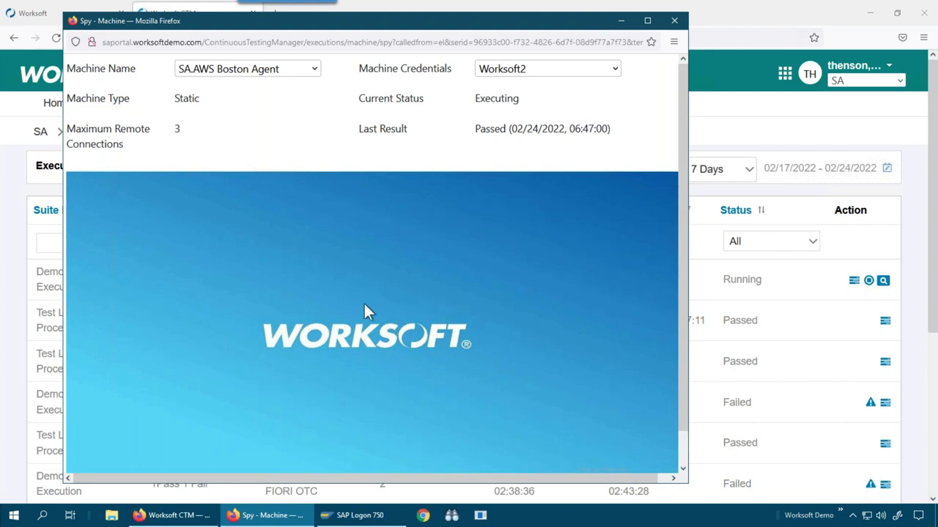
pyautogui.click(616, 71)
# - Switch Spy credentials to Worksoft1 and back to Worksoft2, then close the Spy window and CTM tab
pyautogui.click(574, 89)
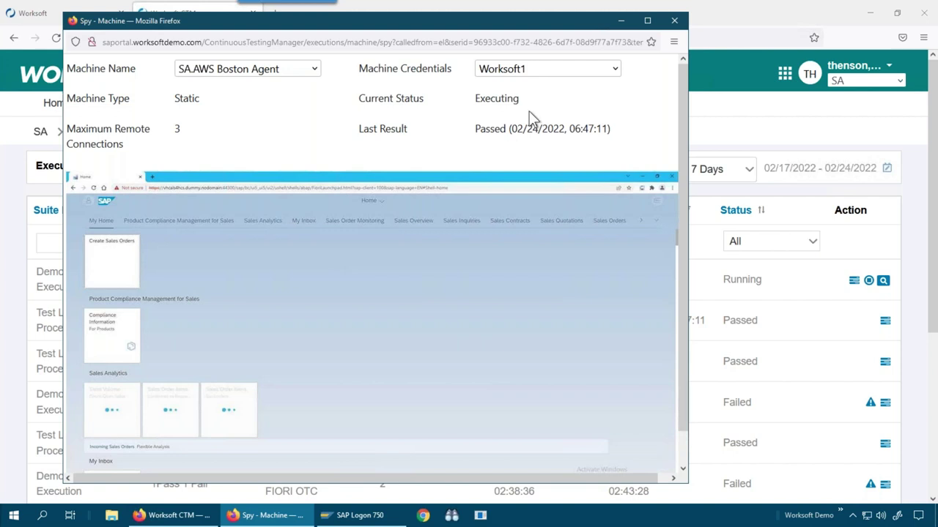
pyautogui.click(608, 69)
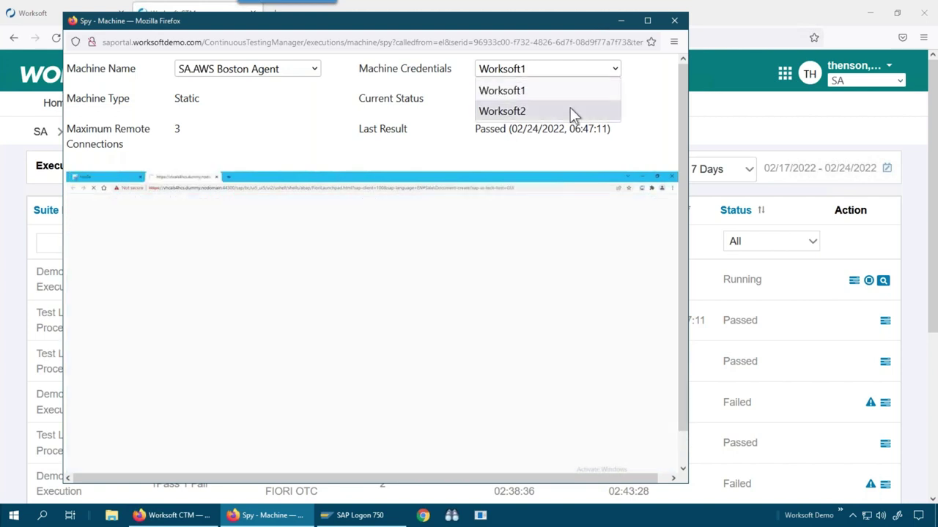
pyautogui.click(569, 109)
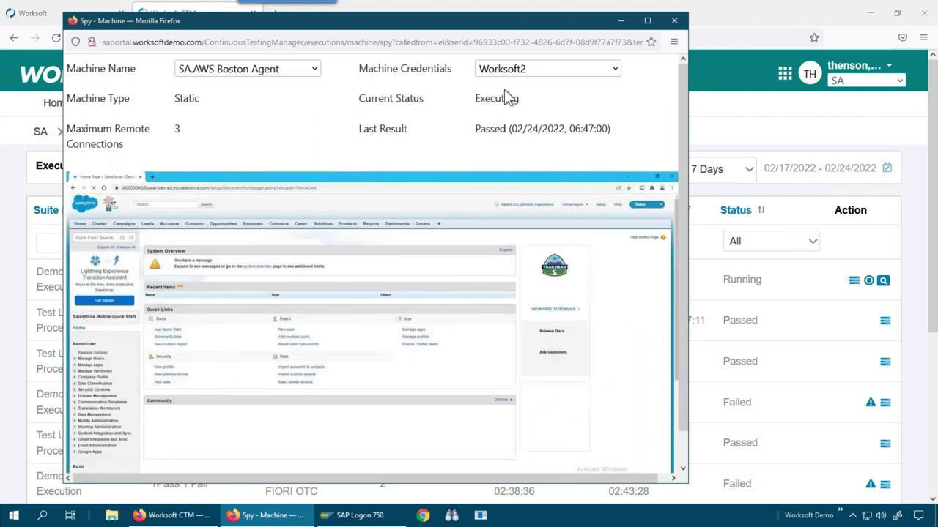
pyautogui.click(675, 23)
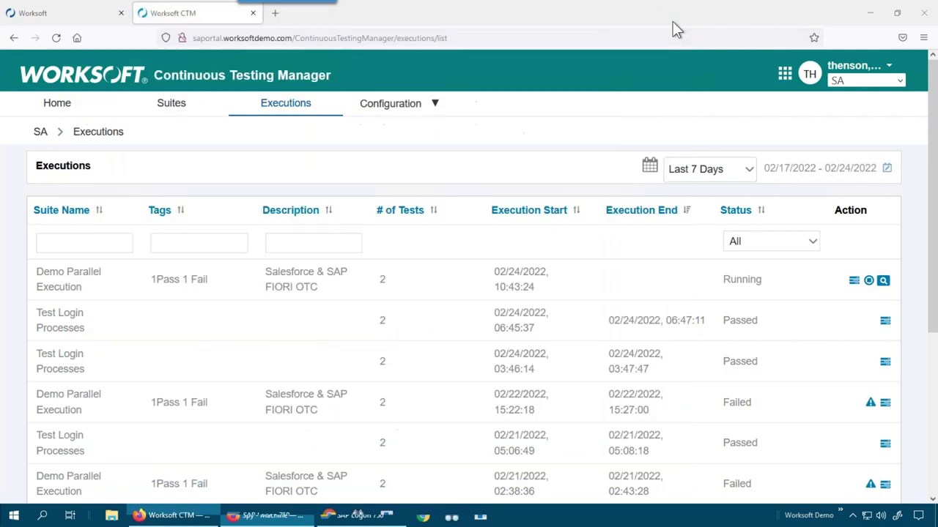
pyautogui.click(254, 13)
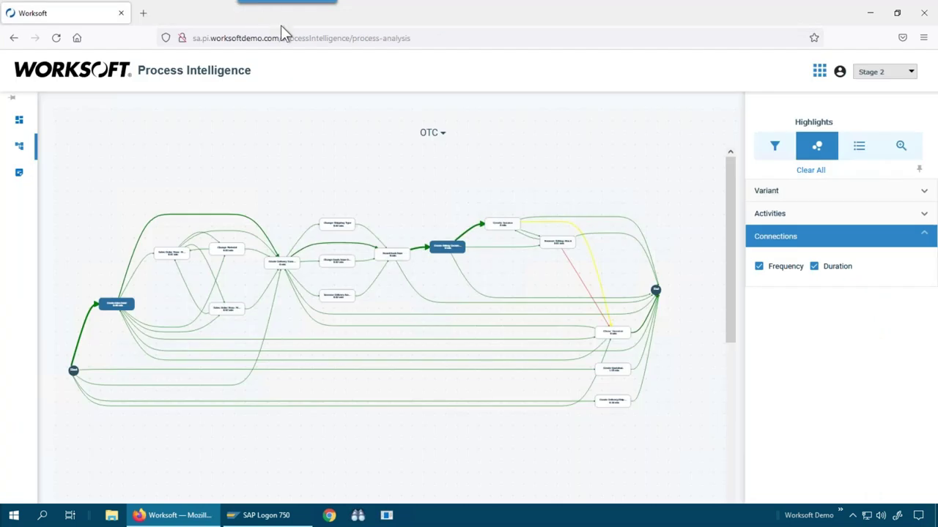